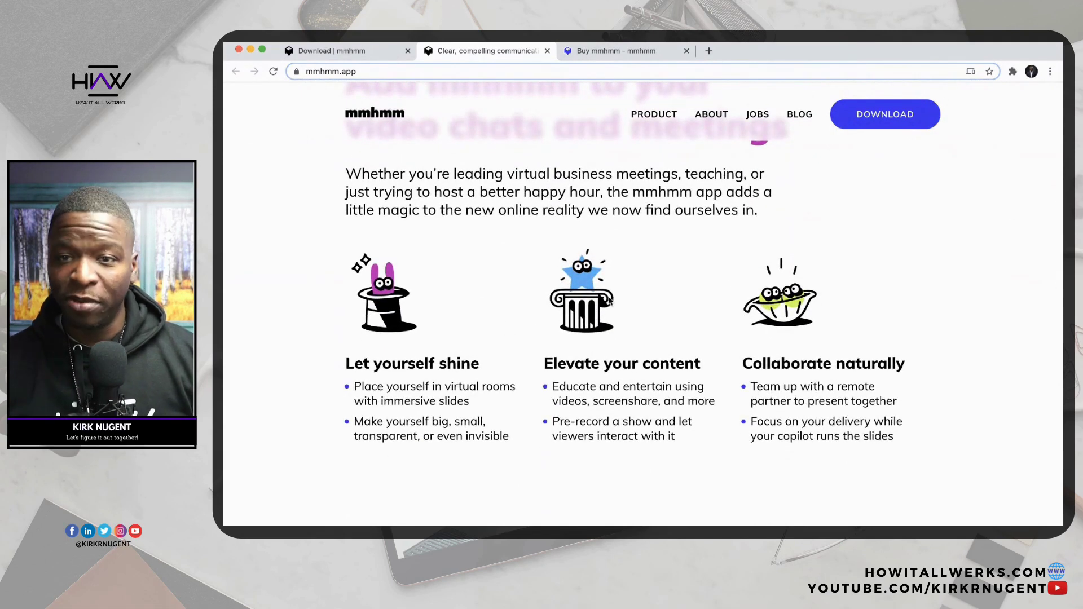
Read through the mmhmm home page, covering its features, how-it-works video, community stories and footer information
scroll(505, 324, down, 5)
scroll(540, 293, down, 10)
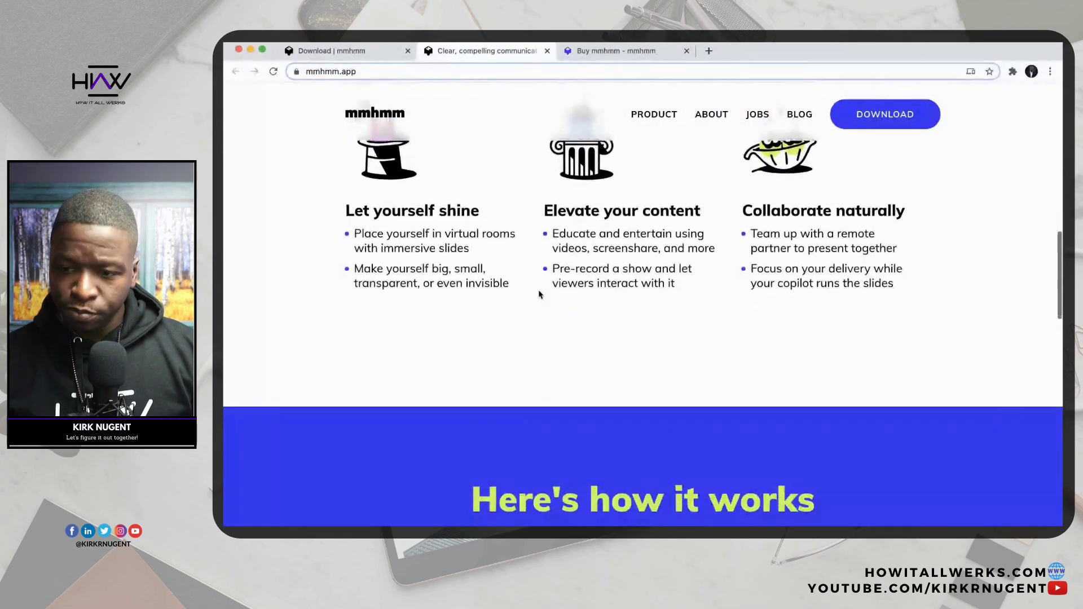
scroll(541, 288, down, 5)
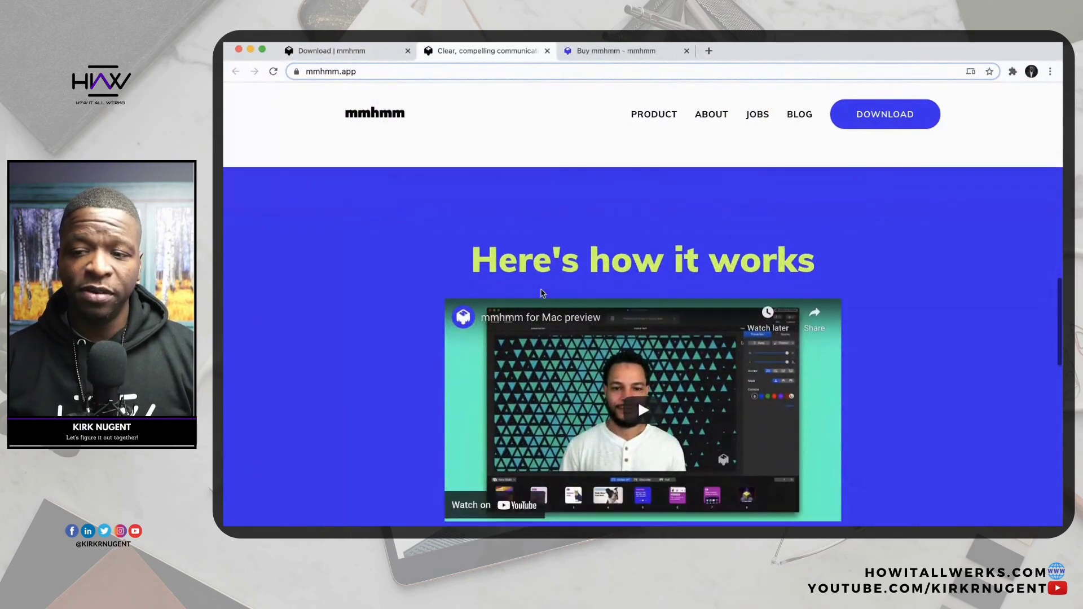
scroll(541, 292, down, 4)
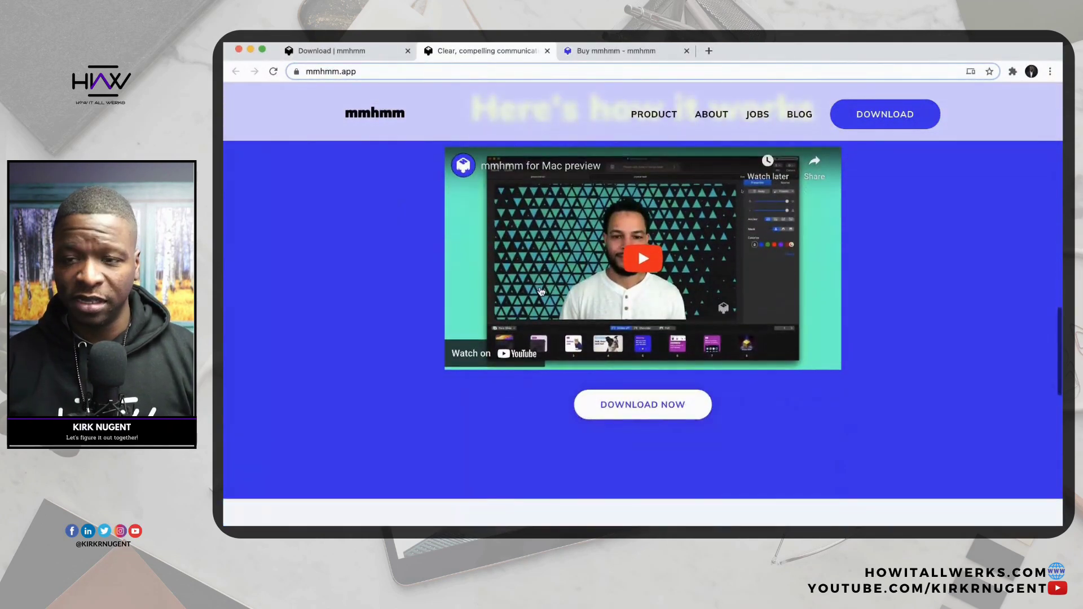
scroll(541, 291, down, 4)
scroll(541, 289, down, 5)
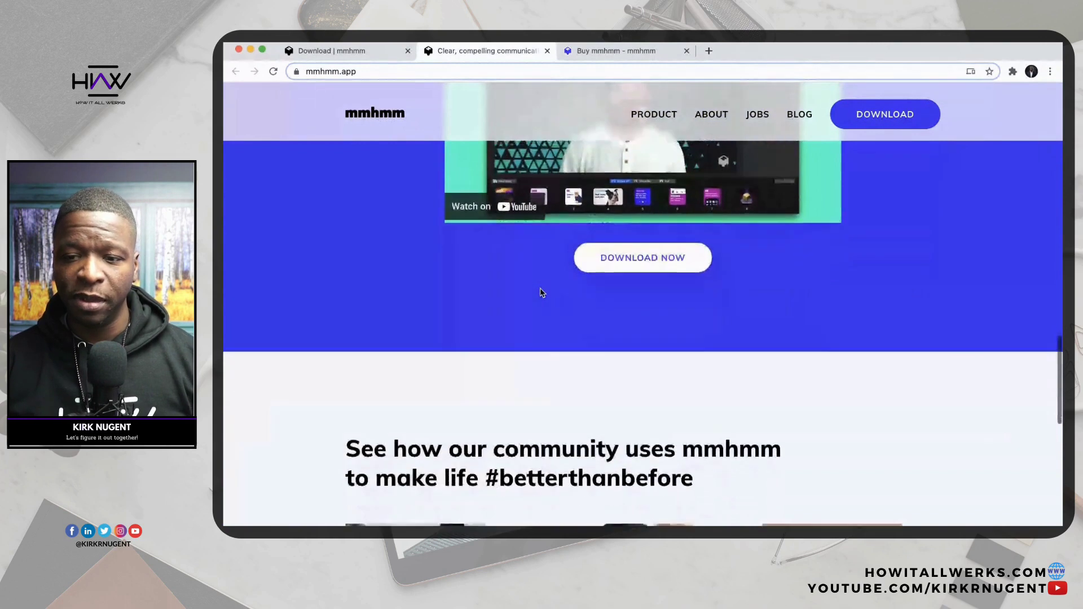
scroll(540, 286, down, 4)
scroll(540, 290, down, 4)
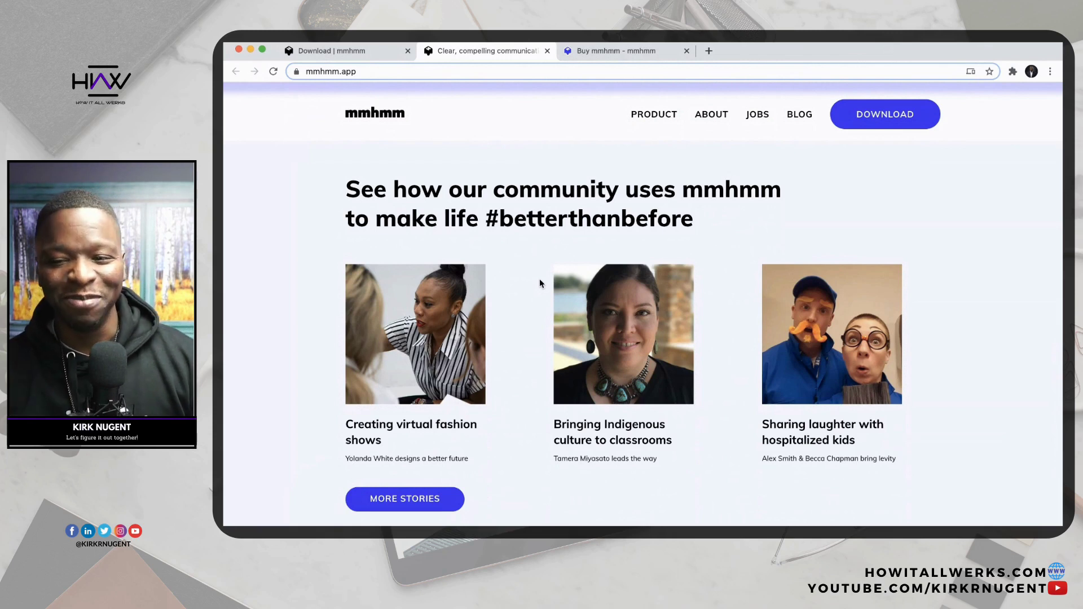
scroll(540, 281, down, 6)
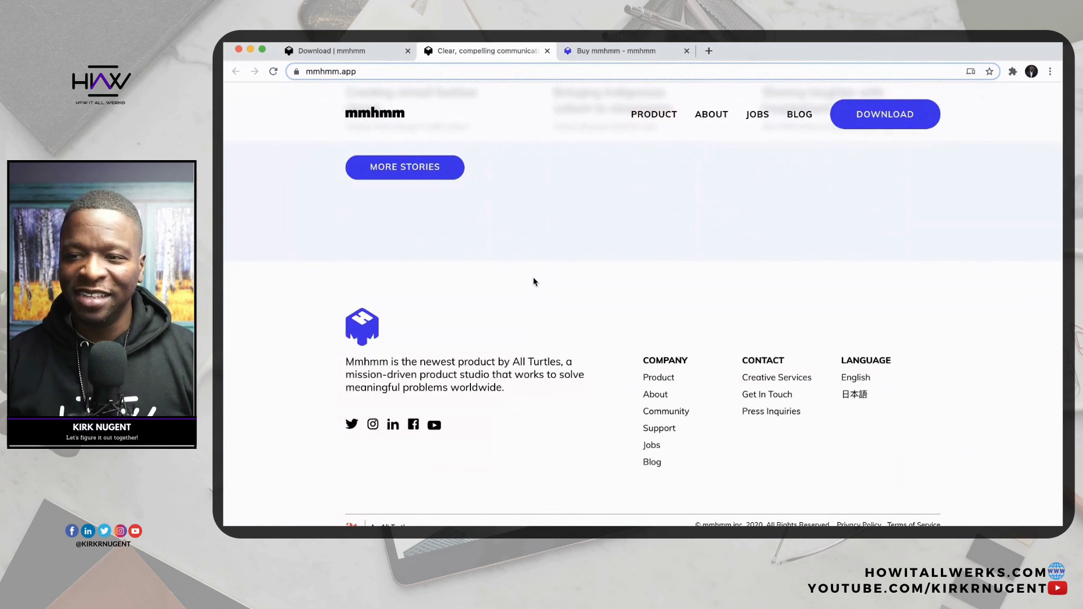
scroll(535, 280, up, 2)
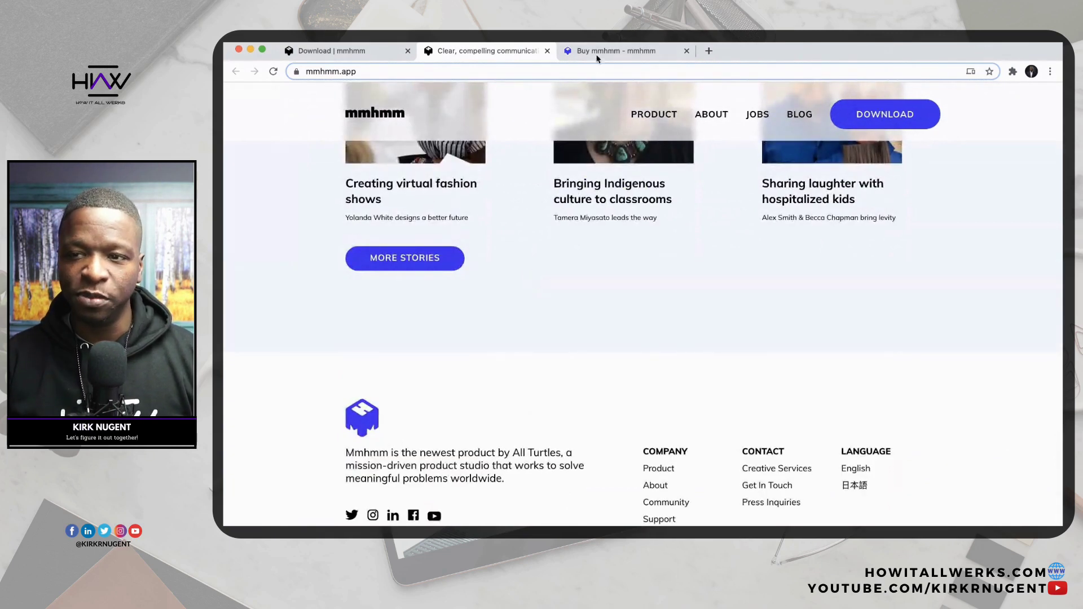
Review the Mac download and Windows beta sign-up sections of the mmhmm Download page, and open the Buy mmhmm page
click(332, 53)
scroll(522, 273, down, 3)
scroll(523, 273, up, 2)
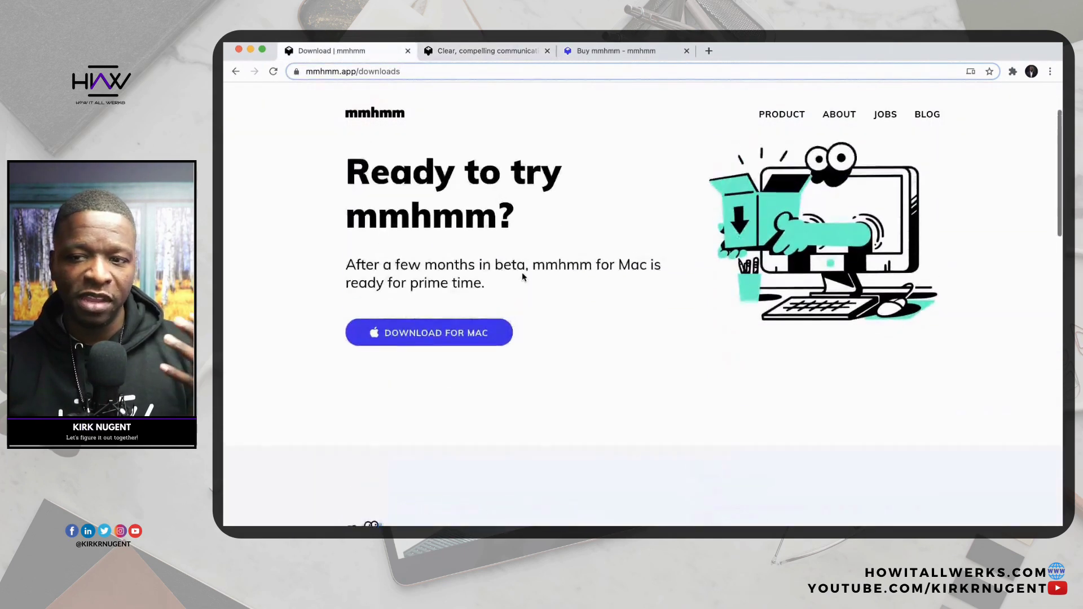
scroll(519, 276, down, 6)
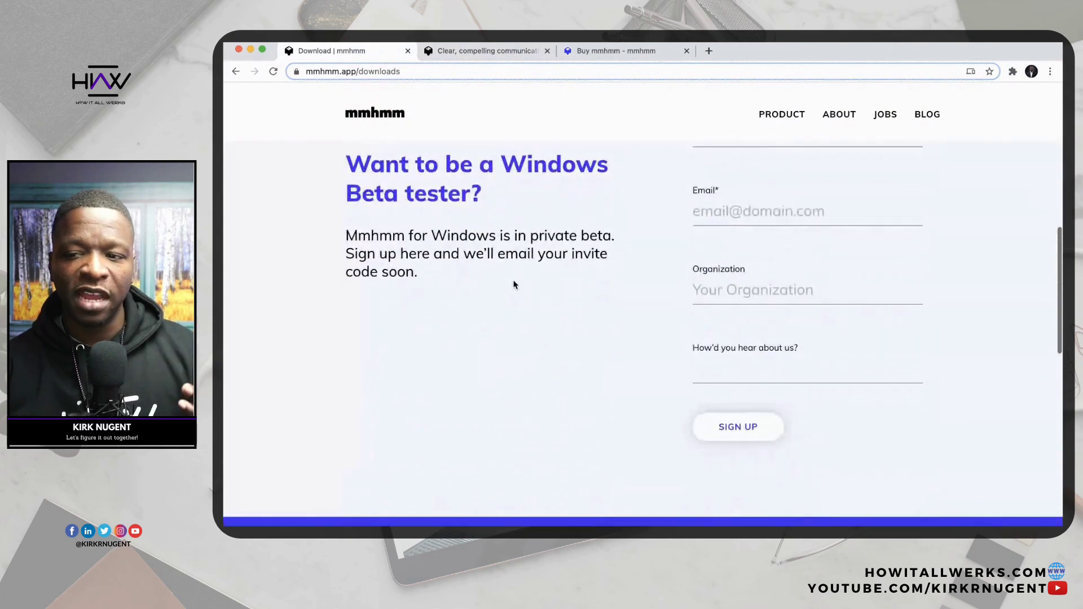
scroll(513, 285, up, 1)
scroll(513, 282, up, 2)
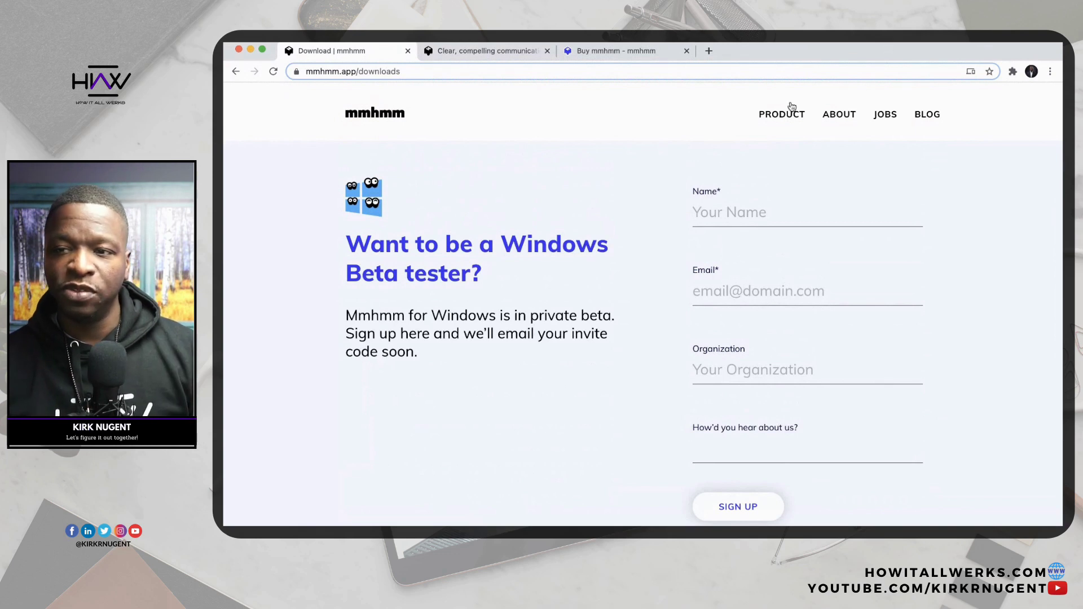
click(655, 52)
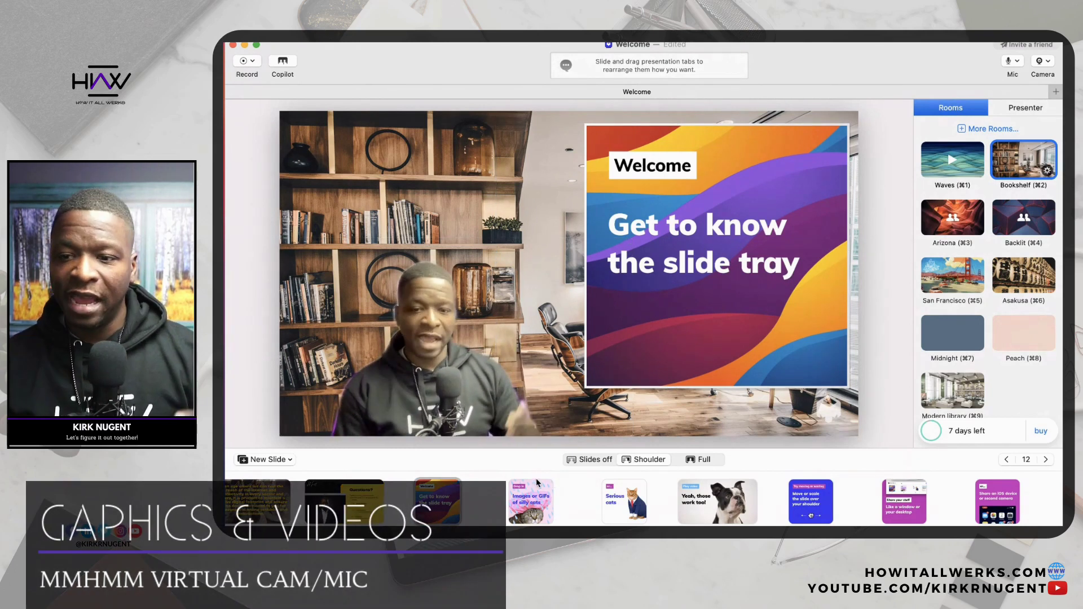
Present the "Images or GIFs of silly cats", "Serious cats" and "Yeah, those work too!" slides one after another in the mmhmm app
click(540, 503)
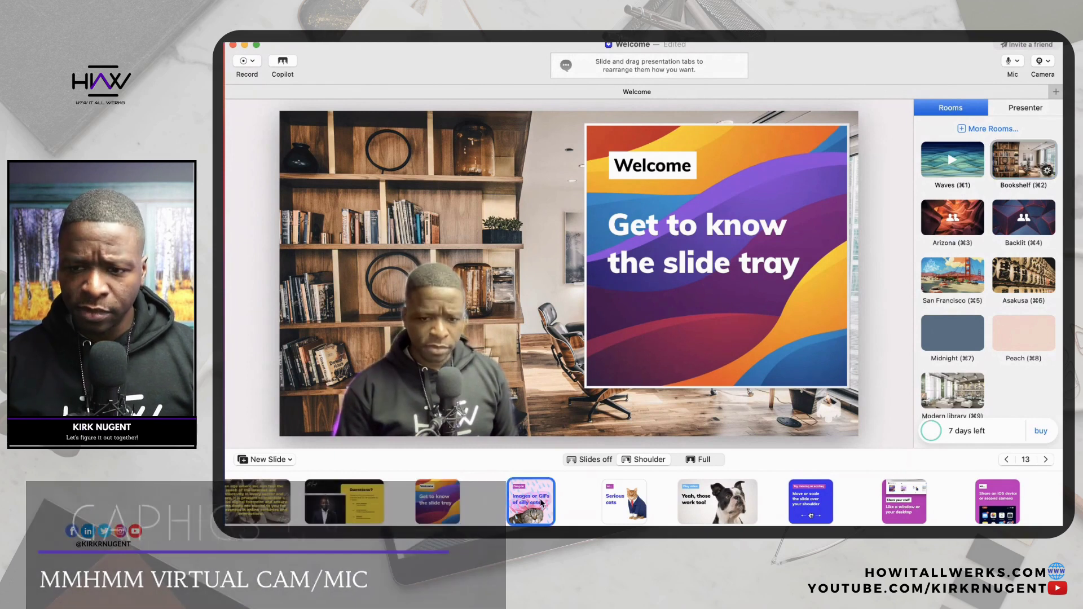
click(637, 503)
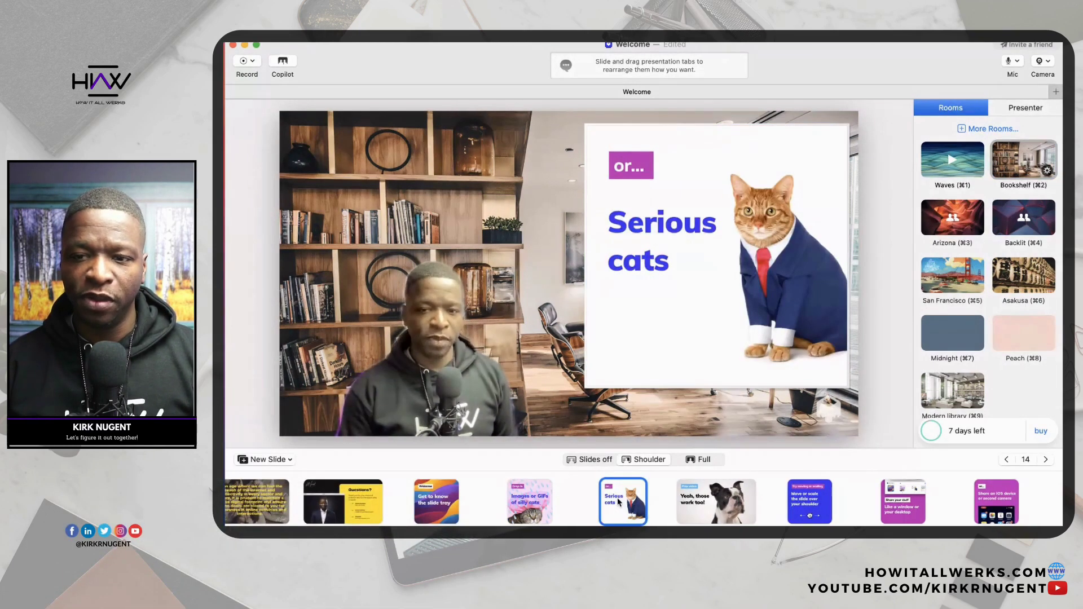
click(700, 501)
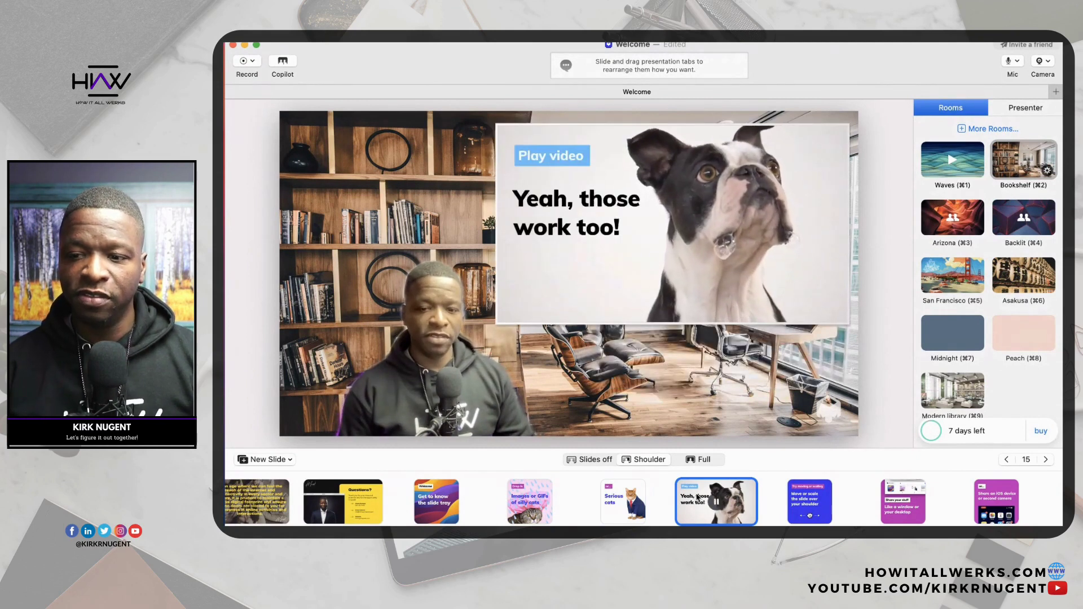
Try the Slides off, Shoulder and Full display modes on the dog video slide, and return it to Shoulder
click(596, 461)
click(630, 461)
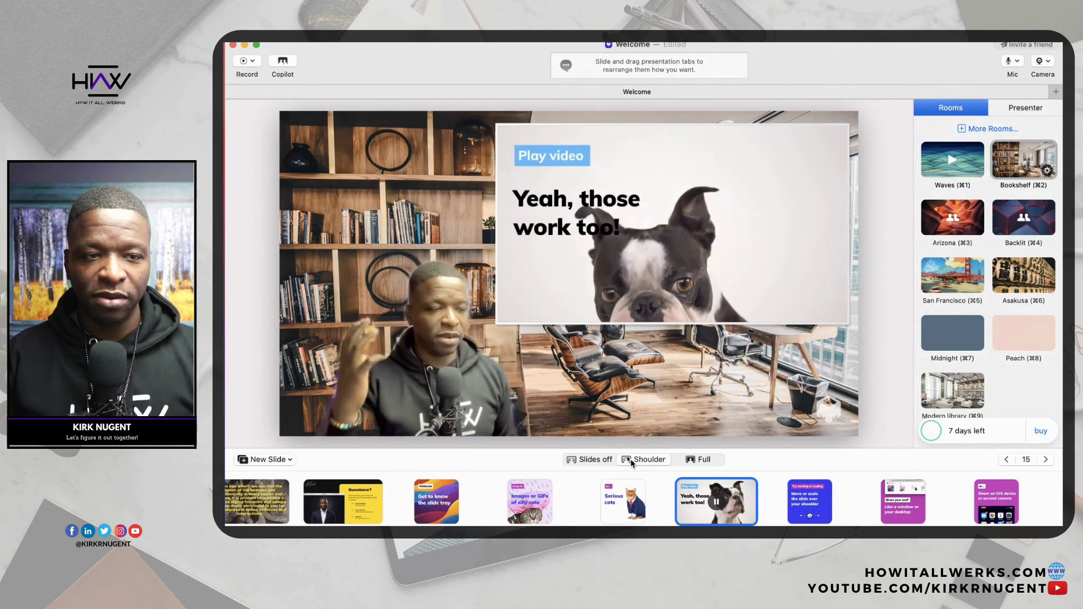
click(699, 460)
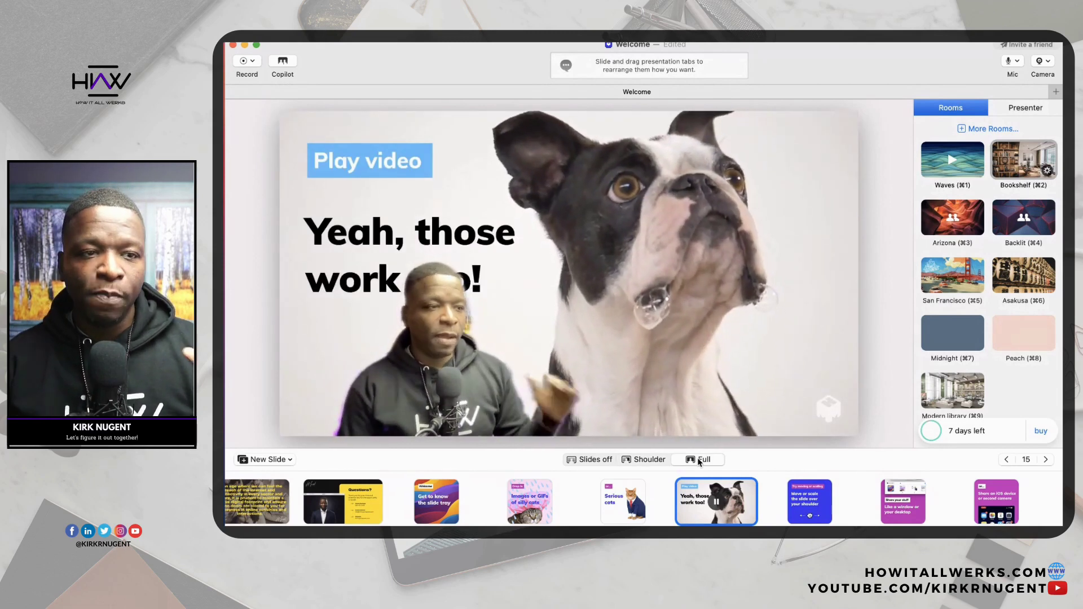
click(632, 460)
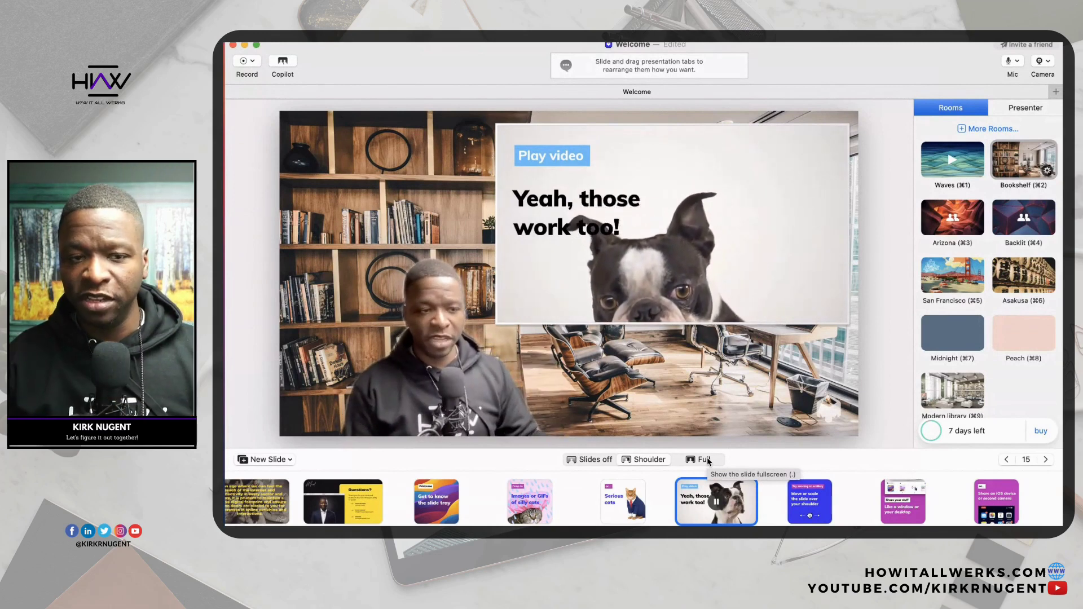
Switch to Ecamm Live, reposition the Sound Levels window and look through its available microphone sources
mouse_move(628, 419)
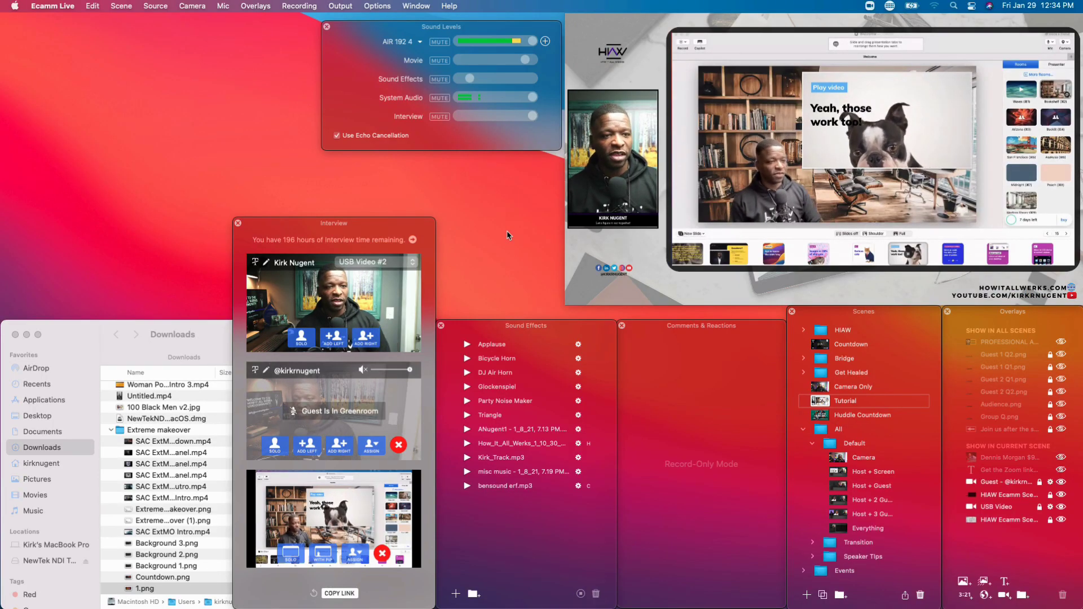
mouse_move(785, 140)
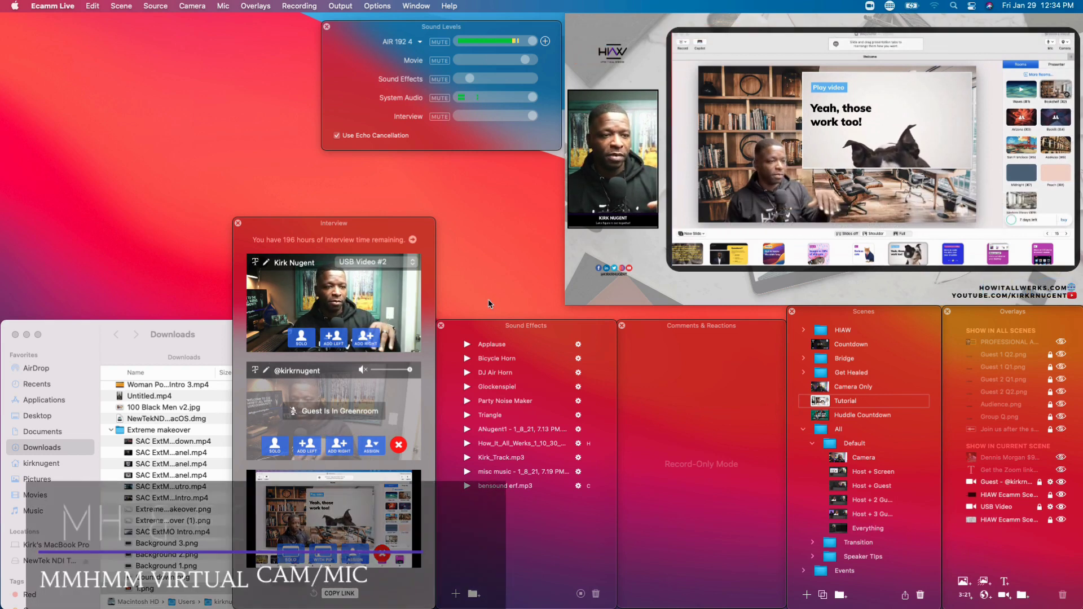
mouse_move(350, 45)
mouse_down()
mouse_move(308, 44)
mouse_move(328, 43)
mouse_up()
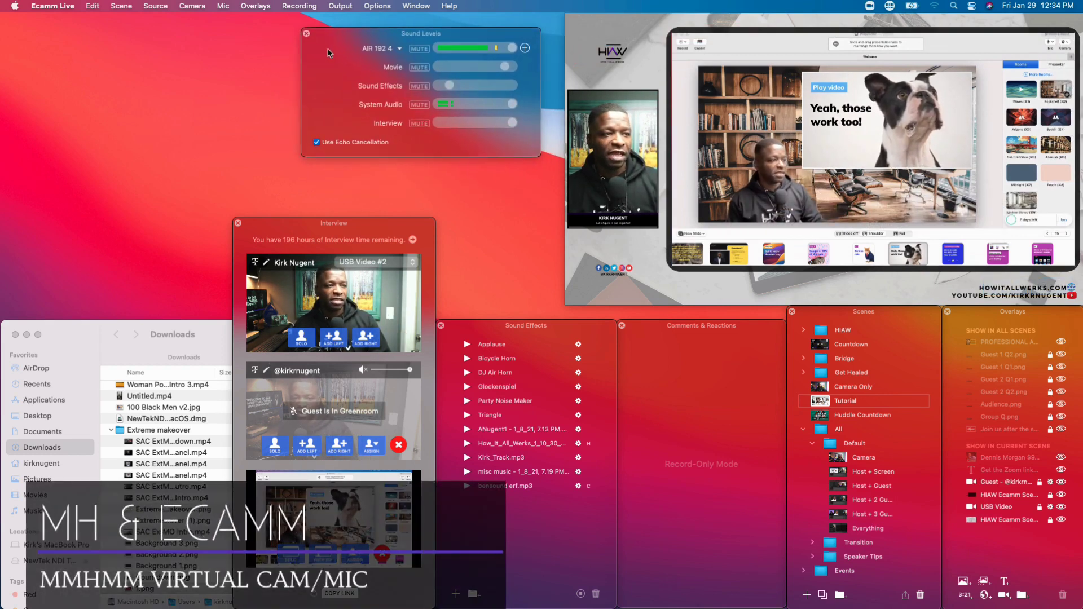
click(400, 41)
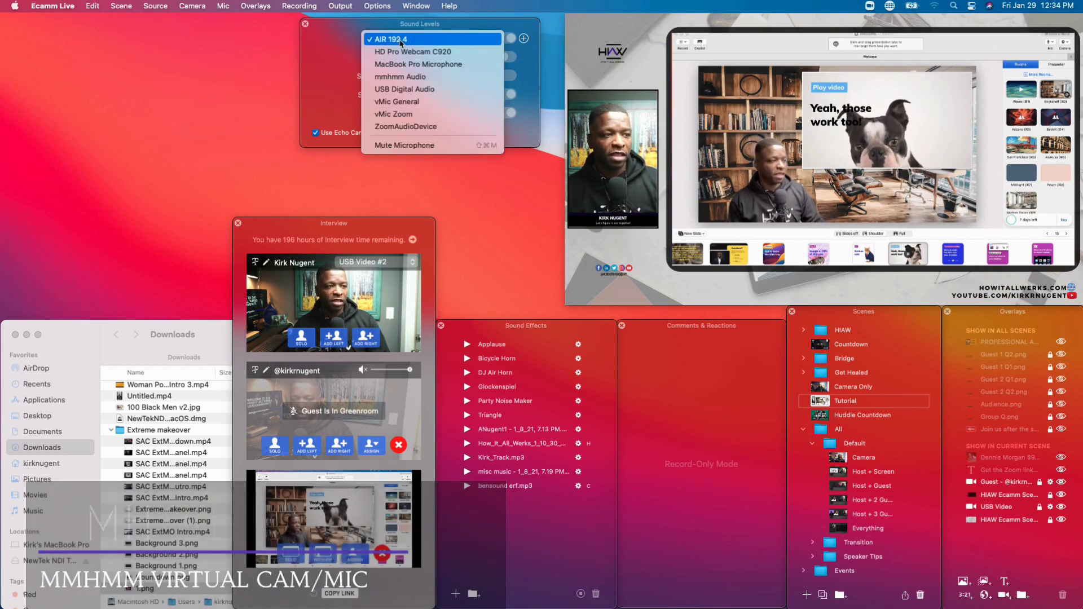
click(345, 47)
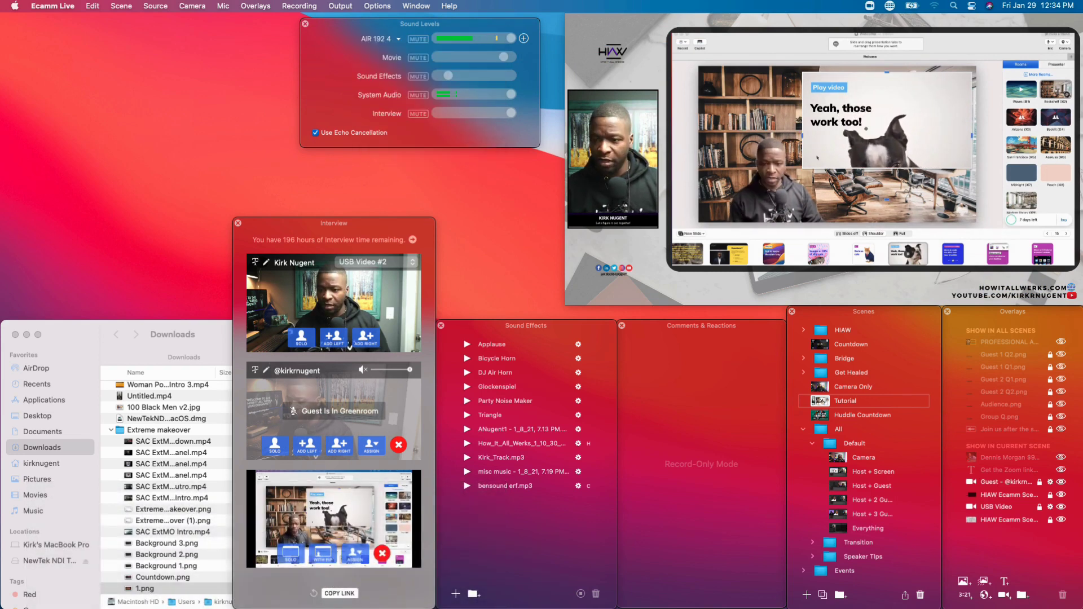
Present the "Images or GIFs of silly cats" slide and go back one slide to "Get to know the slide tray"
click(818, 255)
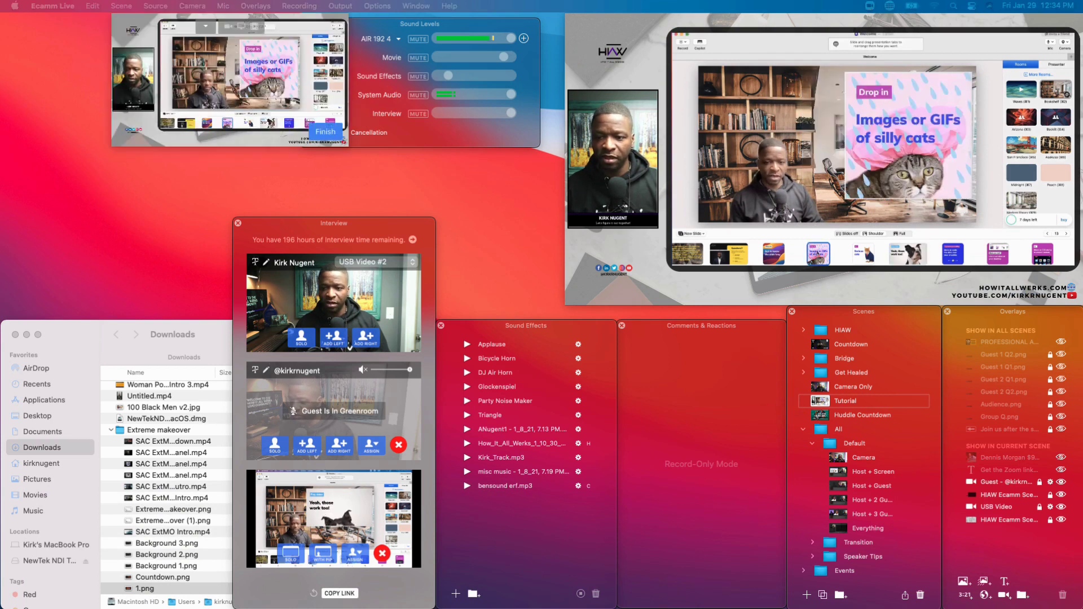
key(Left)
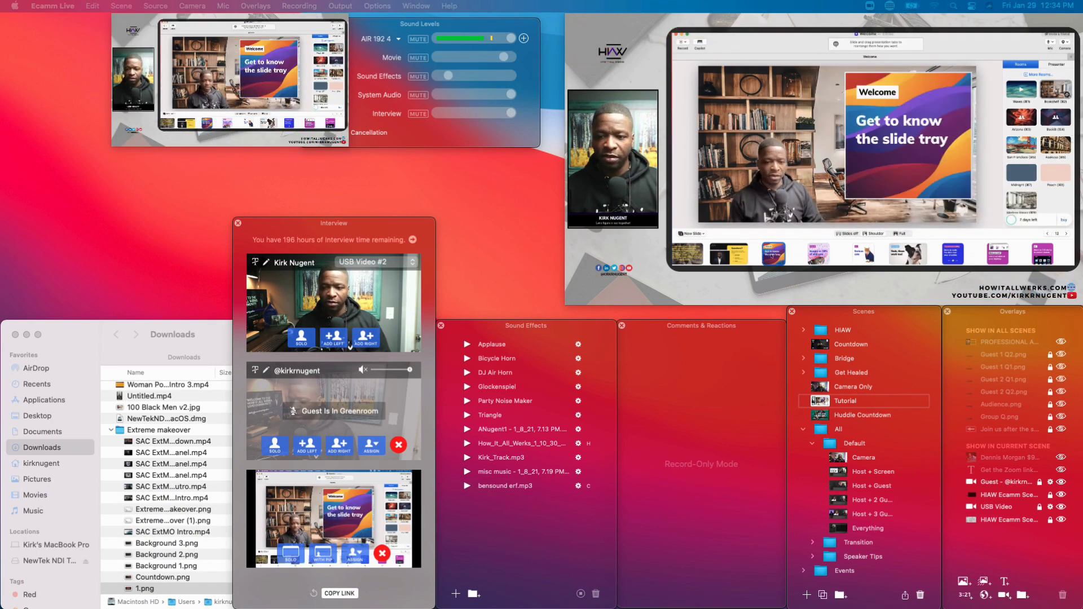
Move the floating recording preview clear of Sound Levels and locate mmhmm Audio among the microphone sources without selecting it
drag(290, 41, 219, 44)
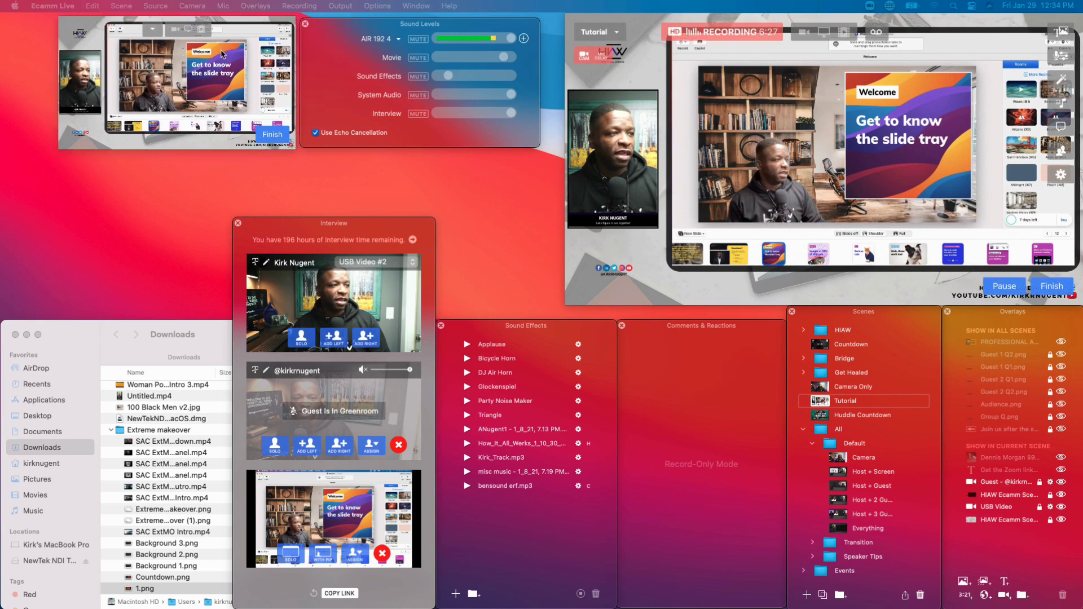
click(398, 41)
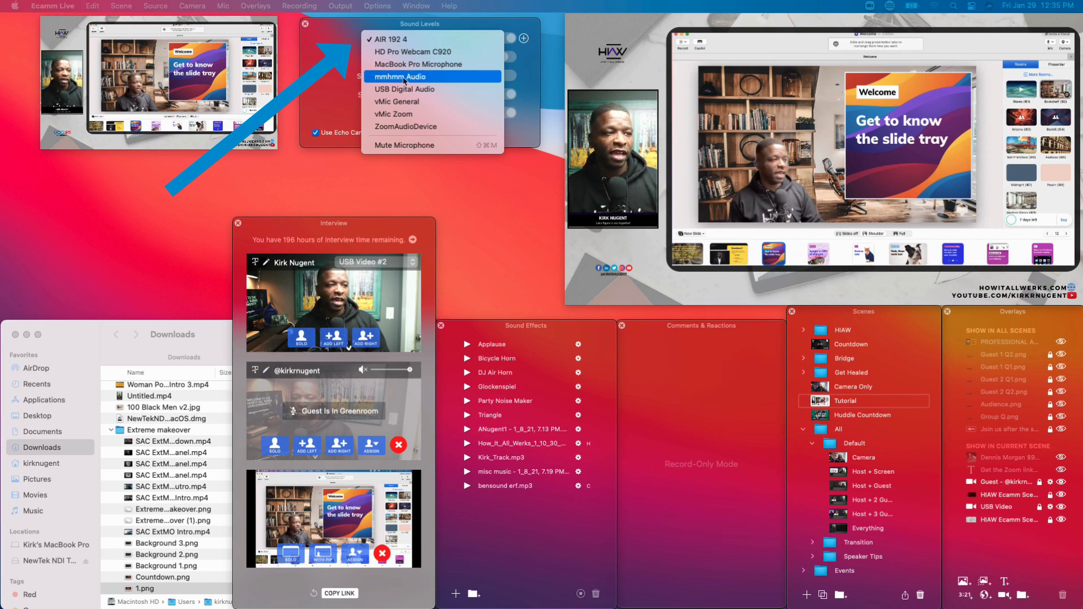
click(335, 74)
Present the "Move or scale the slide over your shoulder" slide, followed by the "Share your stuff" slide, in mmhmm
mouse_move(763, 267)
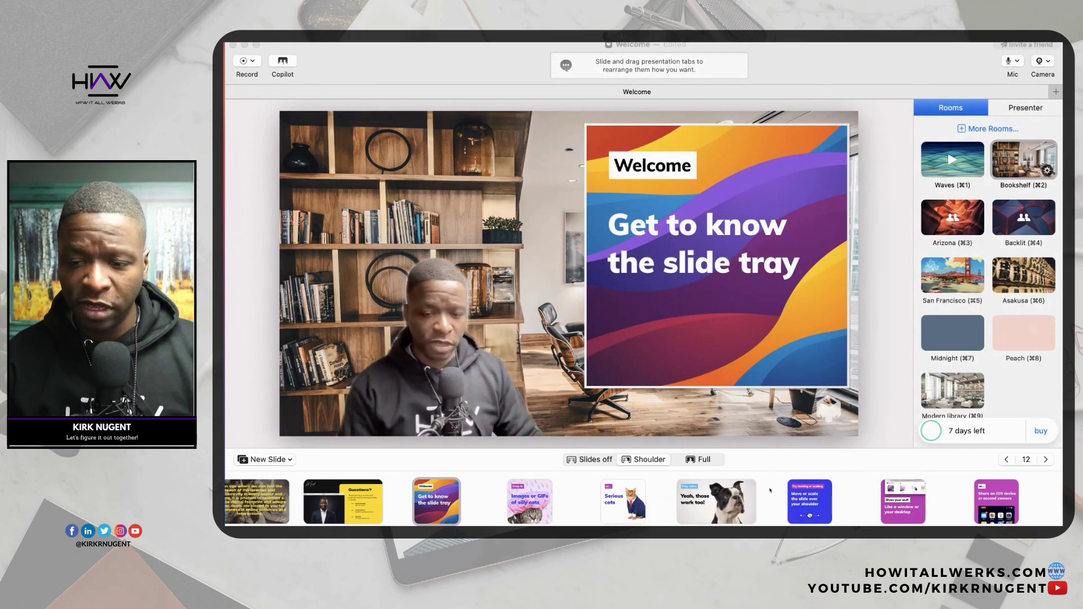
click(808, 504)
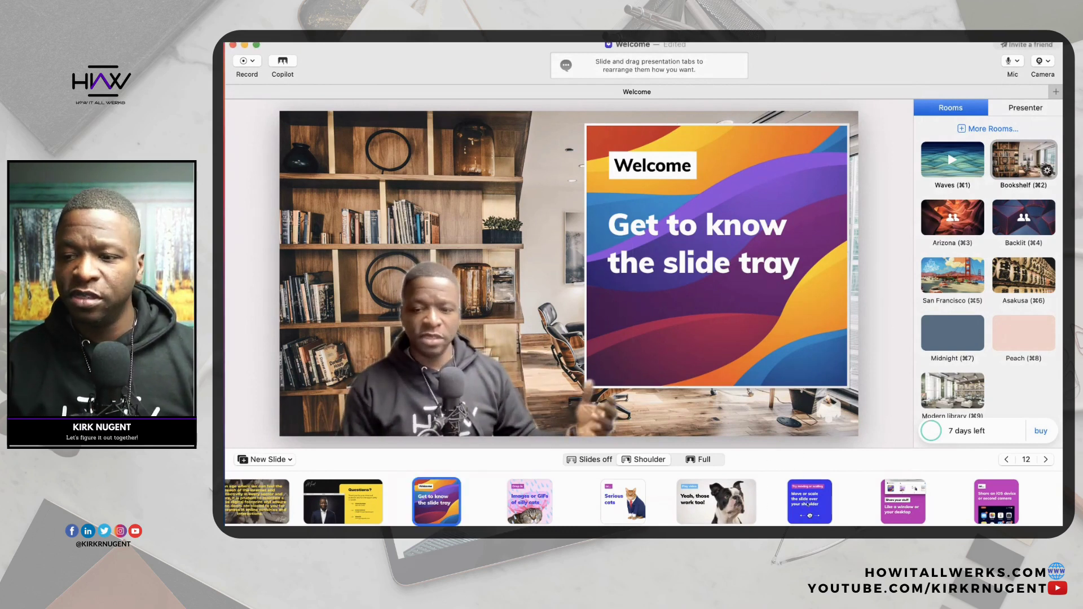
click(903, 502)
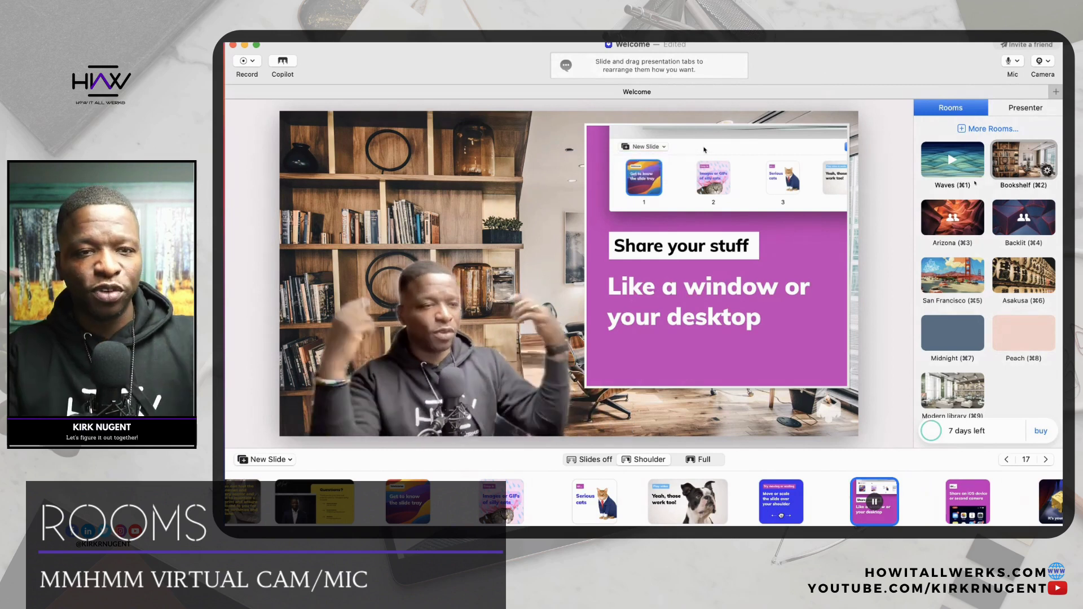
Try the Backlit, Arizona, San Francisco, Asakusa, Peach and Midnight rooms behind the presenter, and finish on Arizona
click(1014, 207)
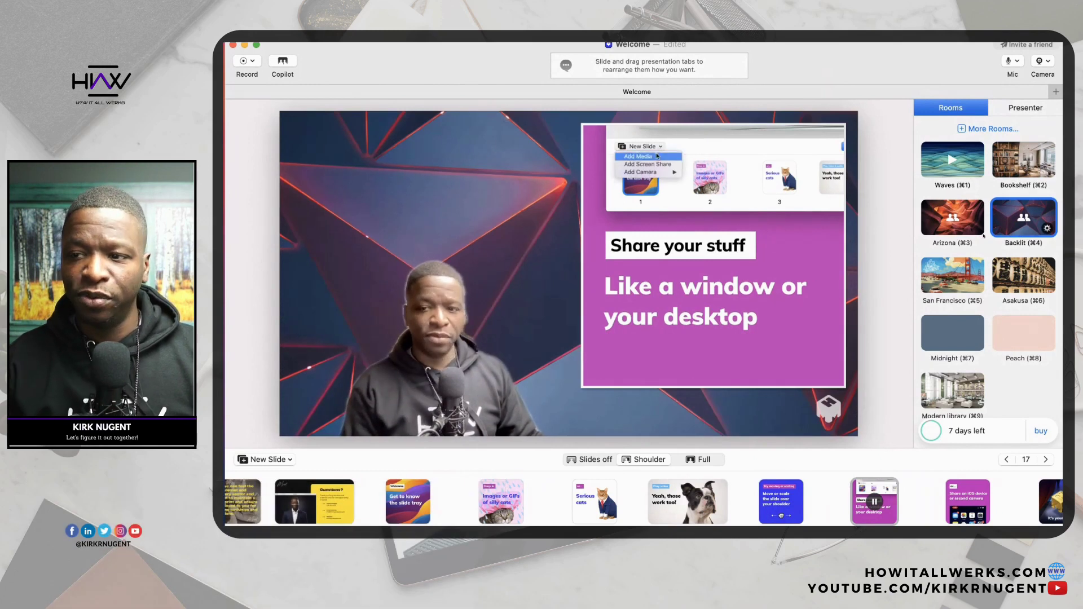
click(959, 225)
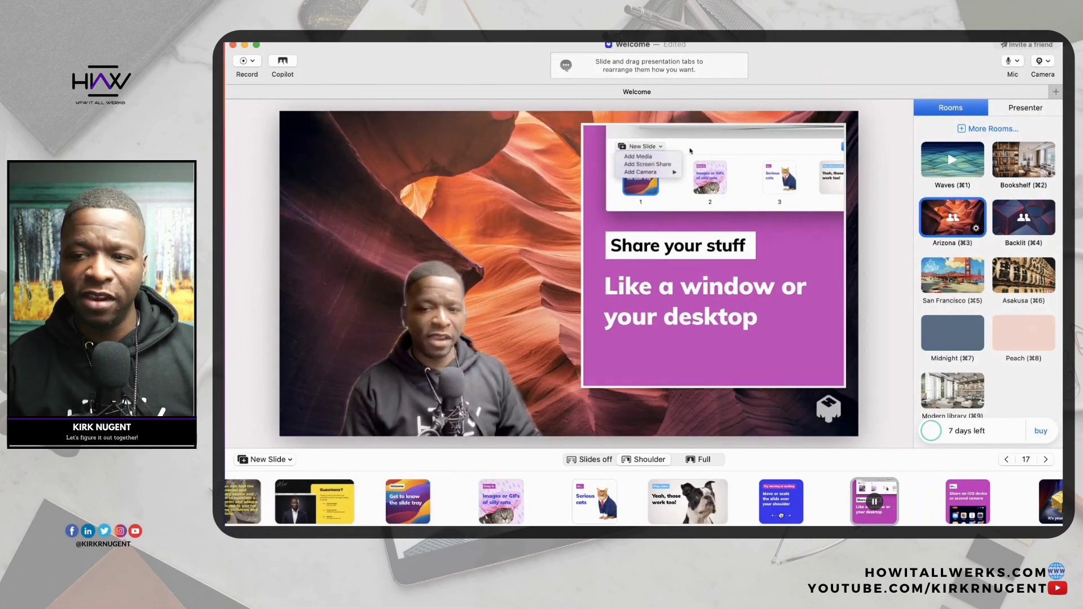
key(super+5)
key(super+6)
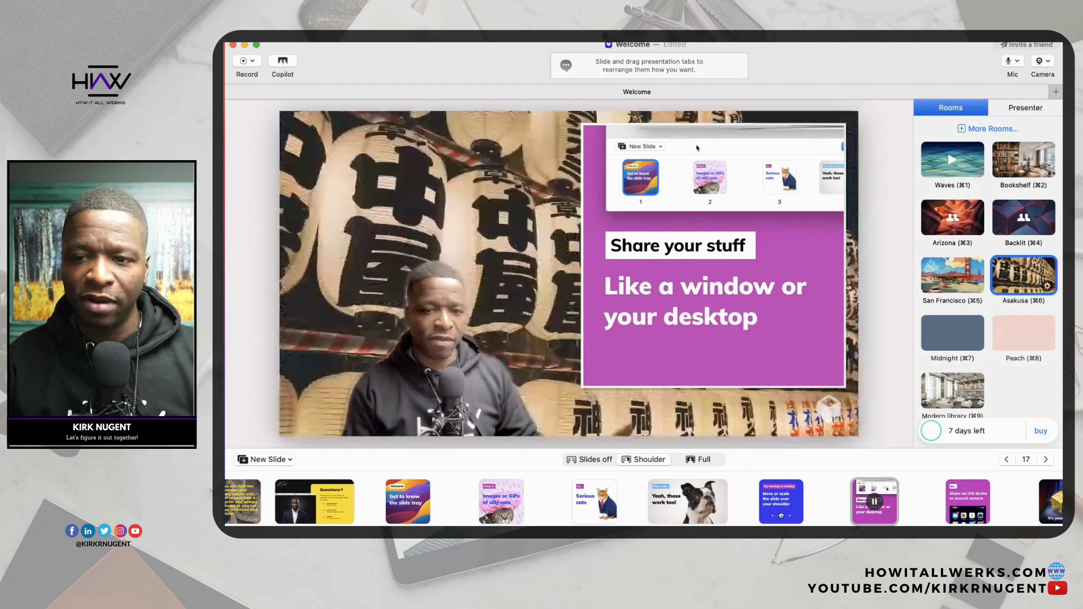
click(1009, 342)
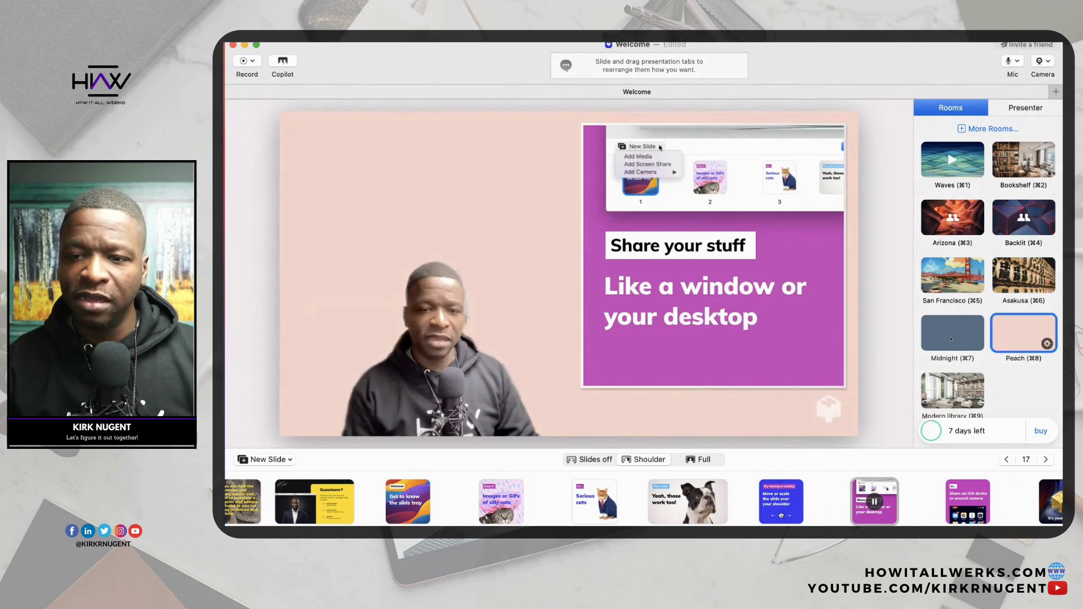
click(951, 339)
key(super+5)
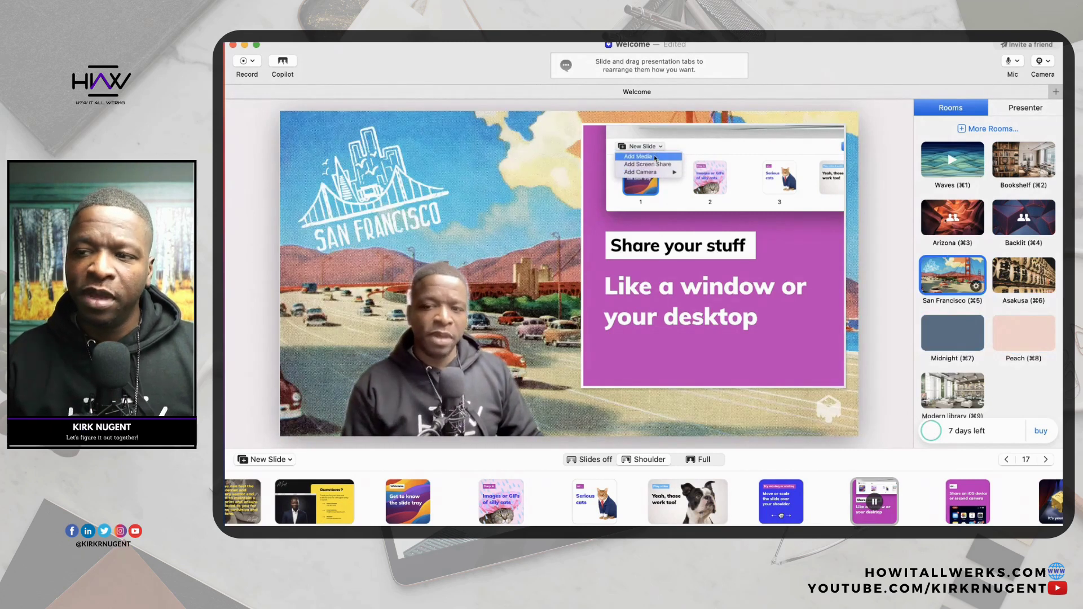
key(super+3)
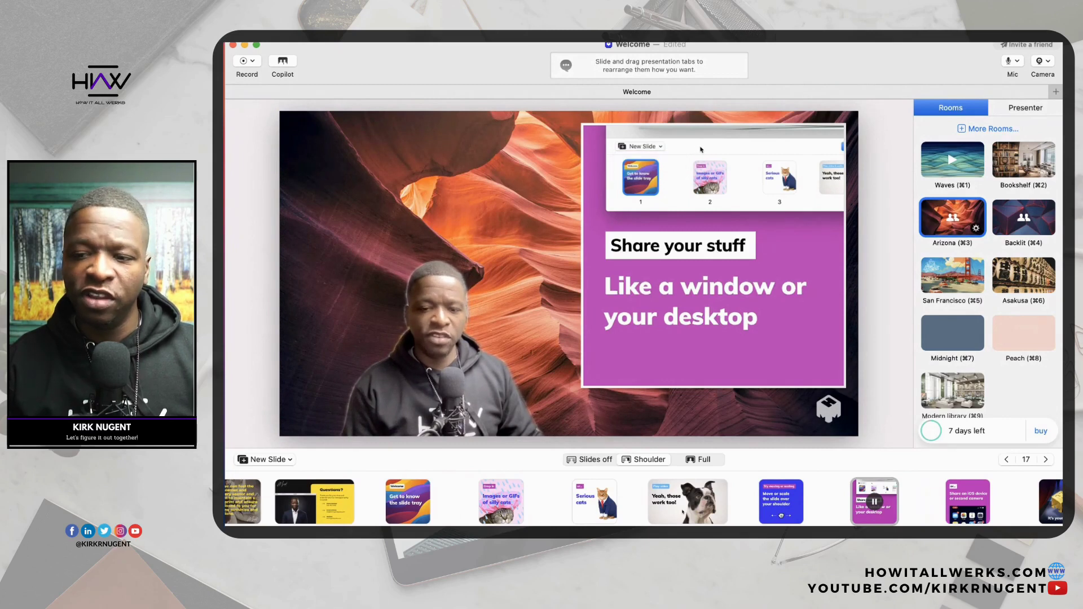
Present the "Yeah, those work too!" video slide full screen behind the presenter and return it to the over-the-shoulder display
click(682, 512)
click(693, 460)
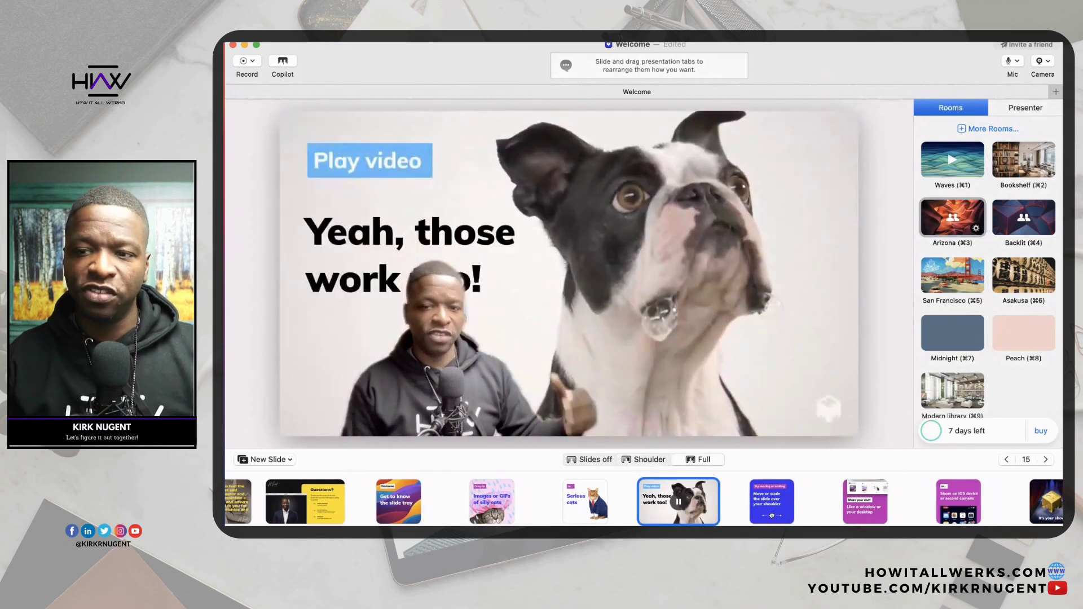
click(643, 460)
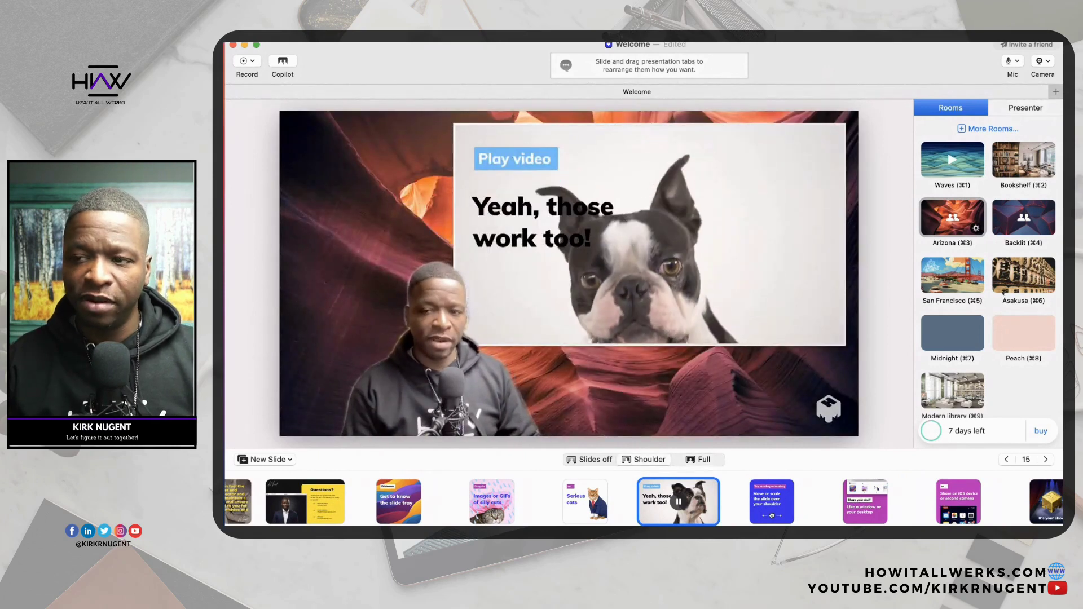
Switch to the Waves room with the slides turned off and slightly increase its speed and wave height
click(957, 162)
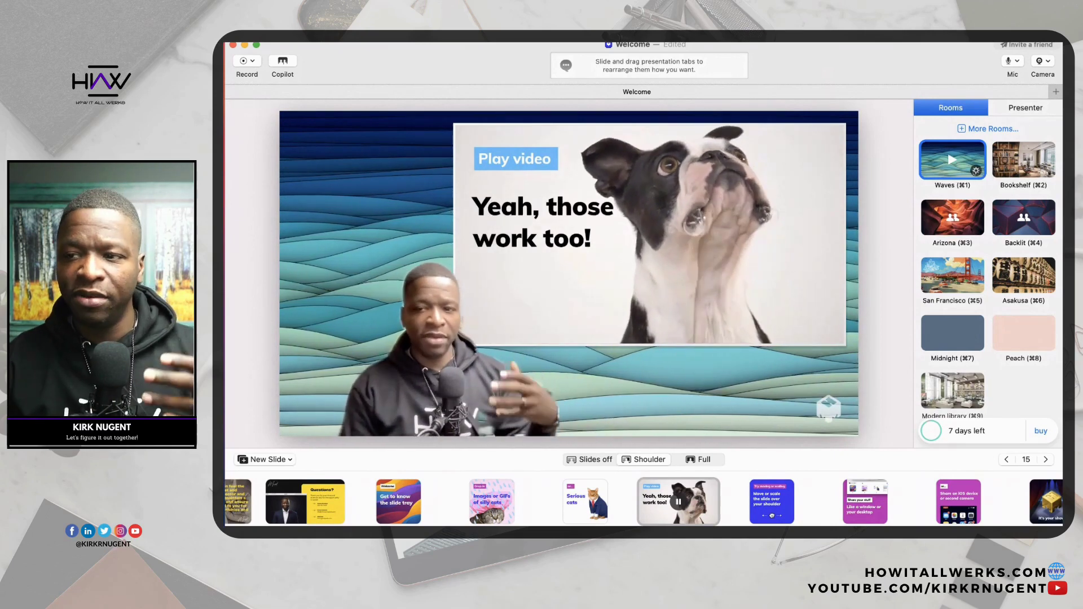
click(937, 167)
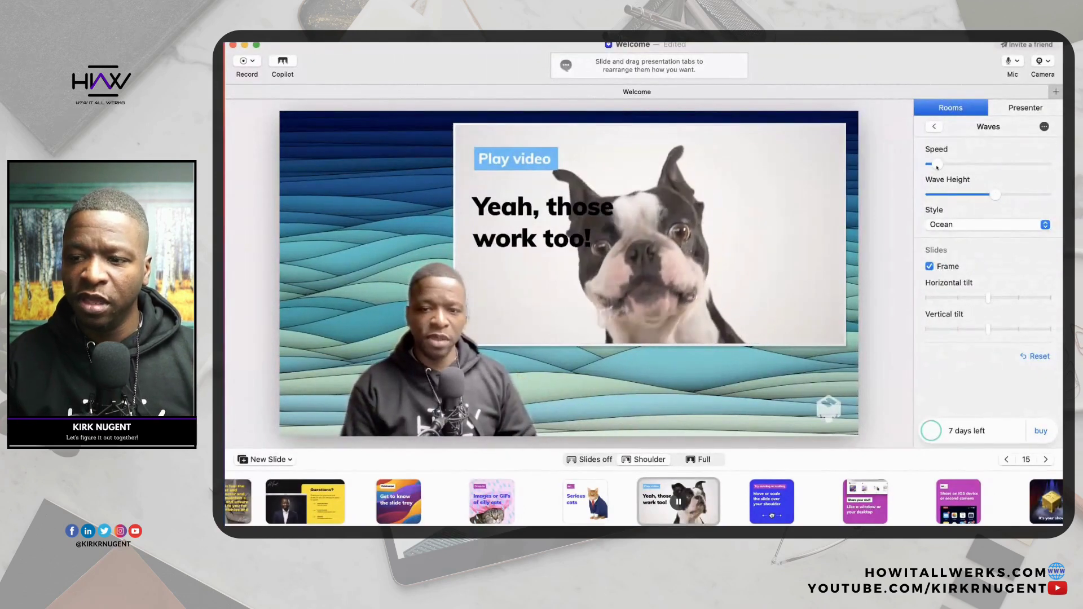
key(Right)
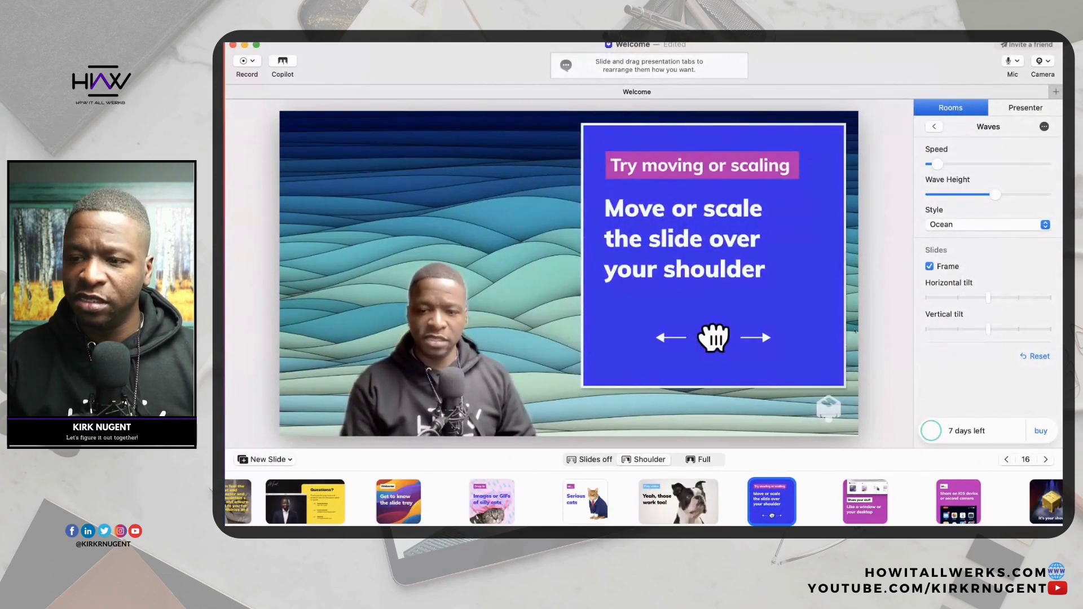
click(589, 461)
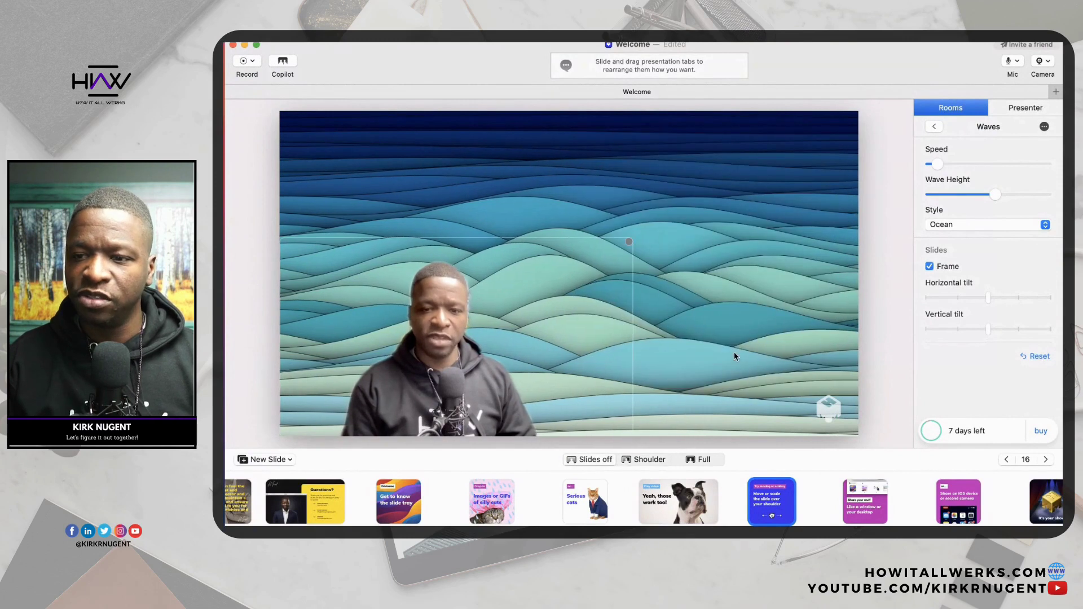
mouse_move(936, 163)
mouse_down()
mouse_move(1028, 165)
mouse_move(945, 163)
mouse_up()
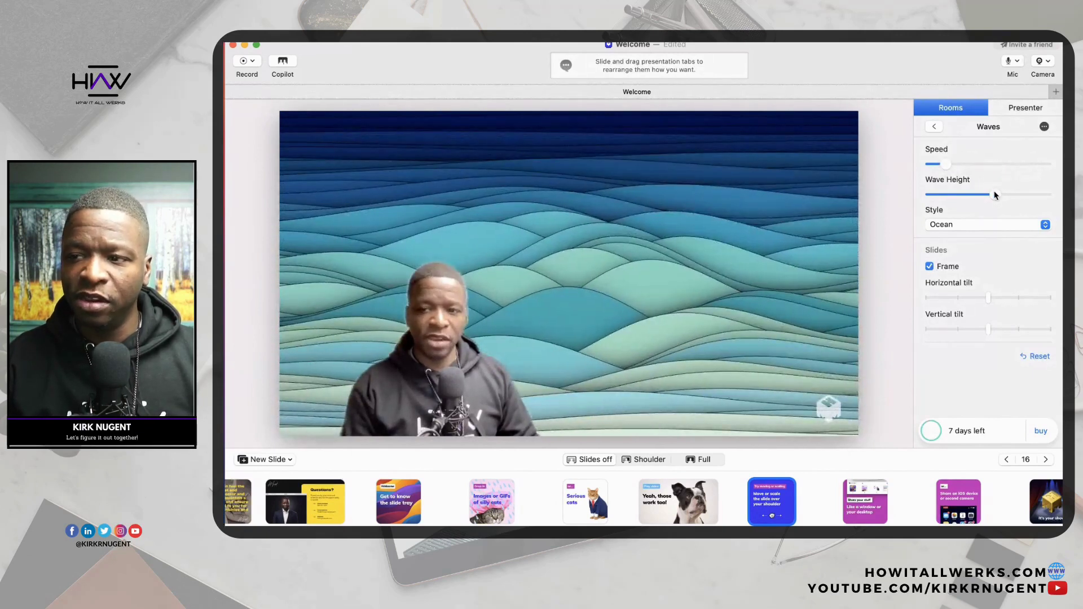
mouse_move(995, 195)
mouse_down()
mouse_move(959, 195)
mouse_move(996, 194)
mouse_up()
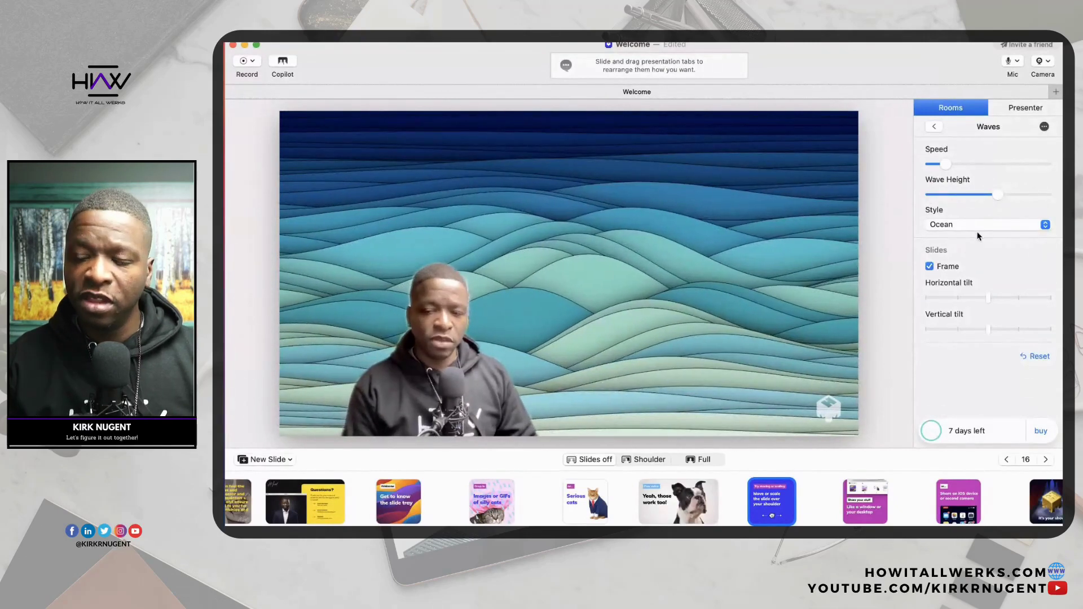
Try the Sand style on the Waves room and restore the Ocean style
click(984, 224)
click(979, 239)
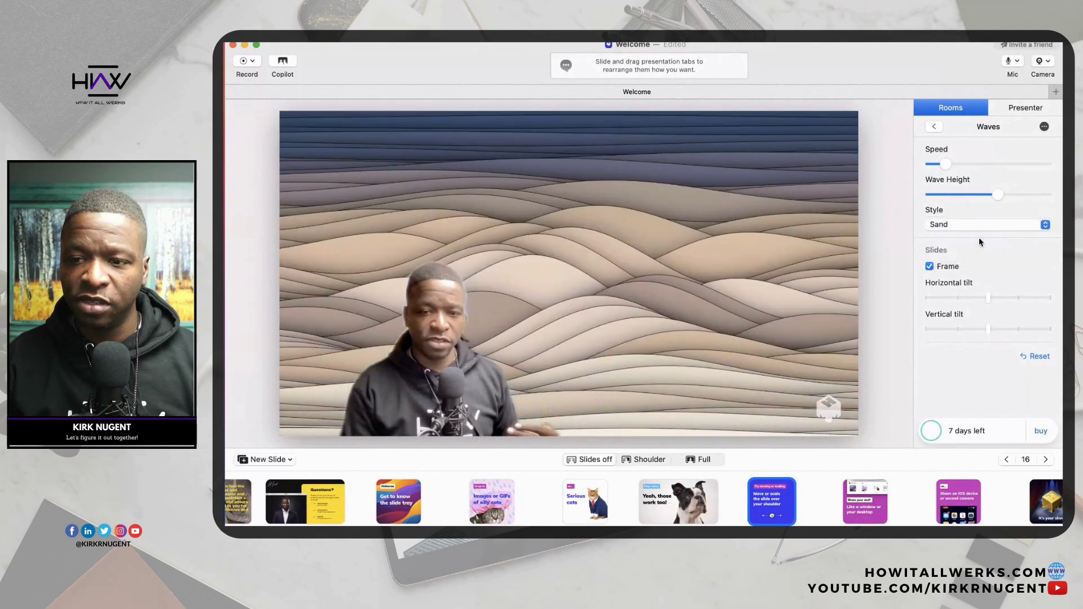
click(979, 227)
click(980, 240)
click(979, 227)
click(973, 201)
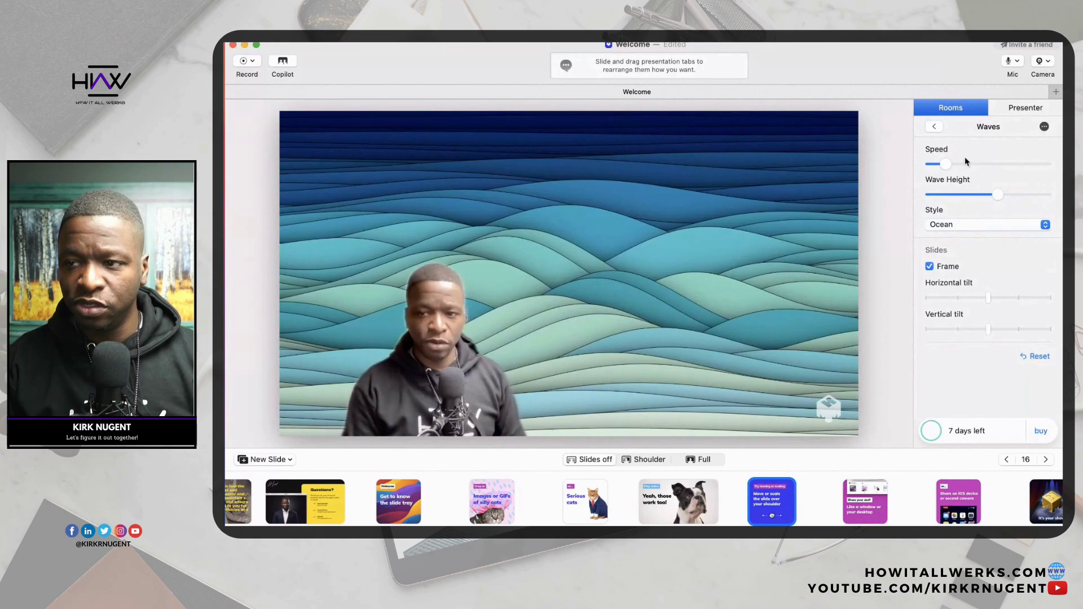
Browse the Featured rooms in the room library and view the page for adding a custom room
click(934, 127)
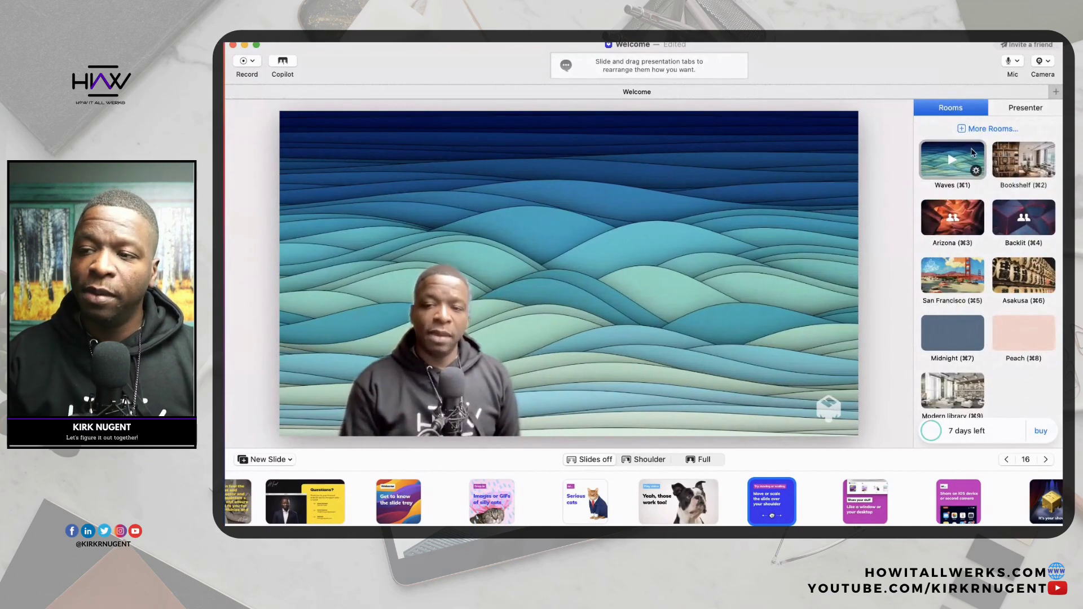
click(978, 129)
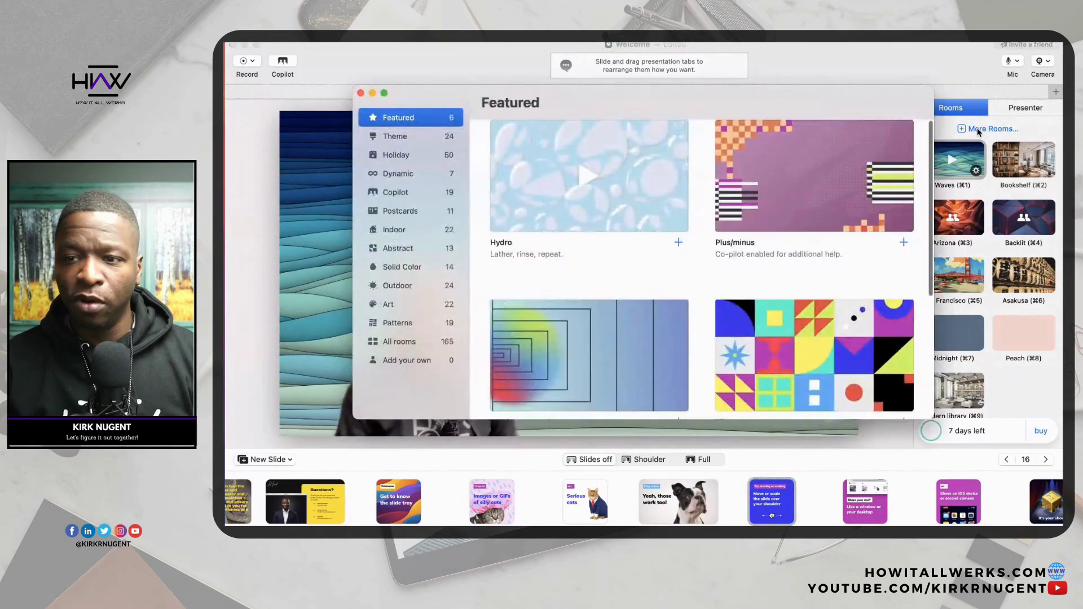
scroll(751, 203, down, 5)
scroll(751, 203, up, 5)
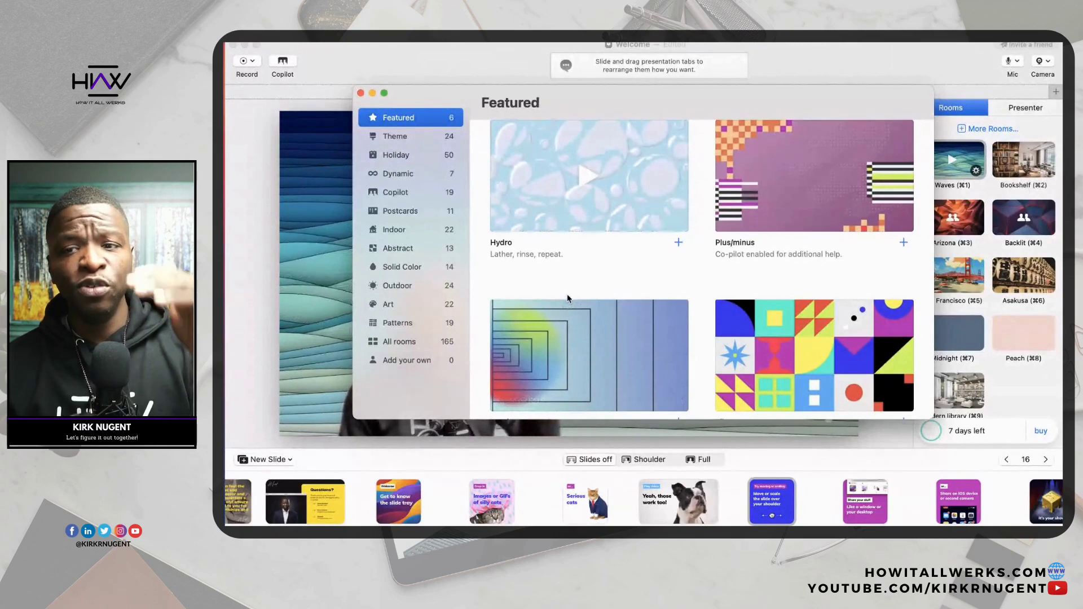
scroll(572, 271, down, 5)
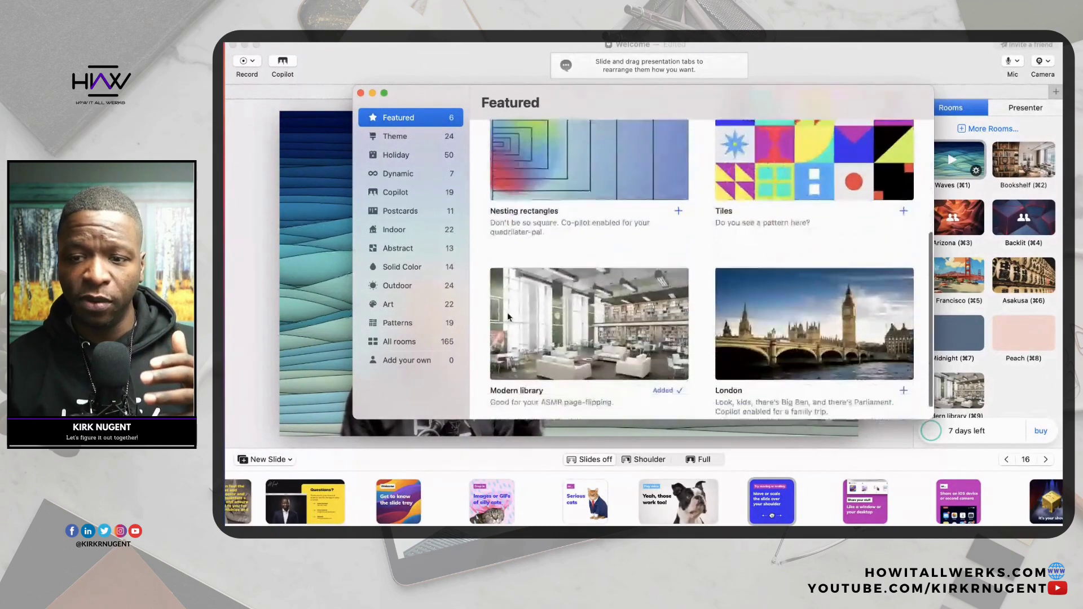
click(406, 362)
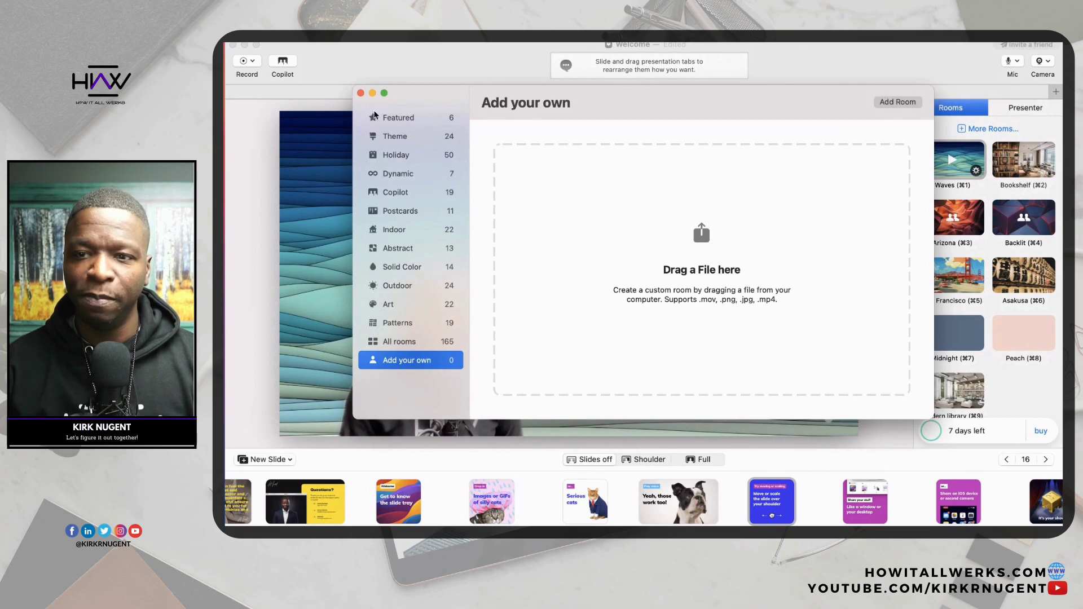
click(361, 92)
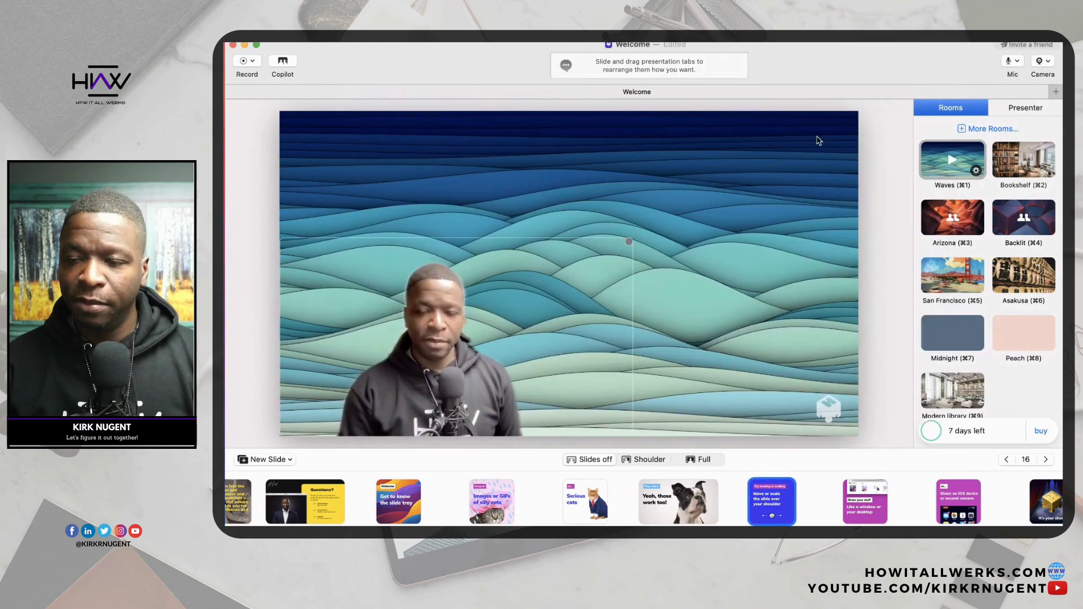
Present the closing slides in sequence from "Move or scale the slide over your shoulder" through to "It's your show"
scroll(655, 502, left, 4)
scroll(654, 502, left, 8)
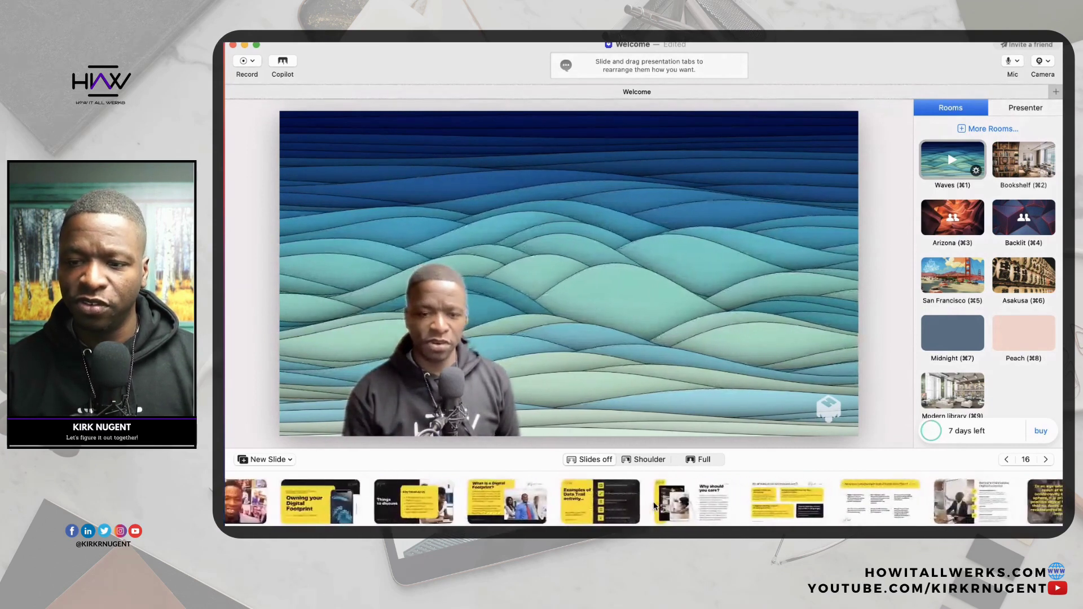
scroll(654, 505, left, 8)
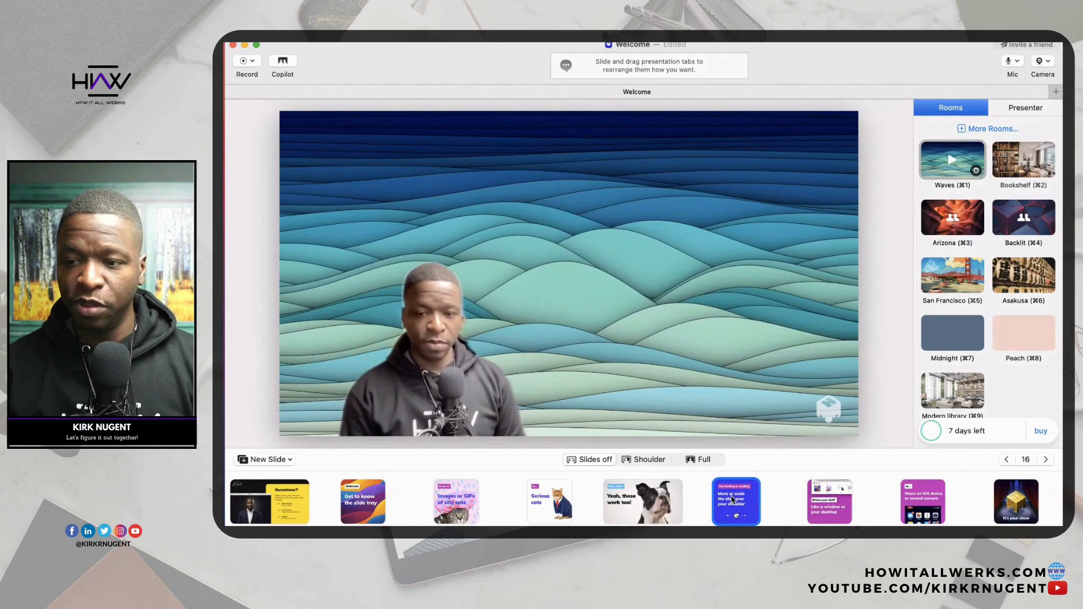
click(712, 501)
key(Right)
key(Right)
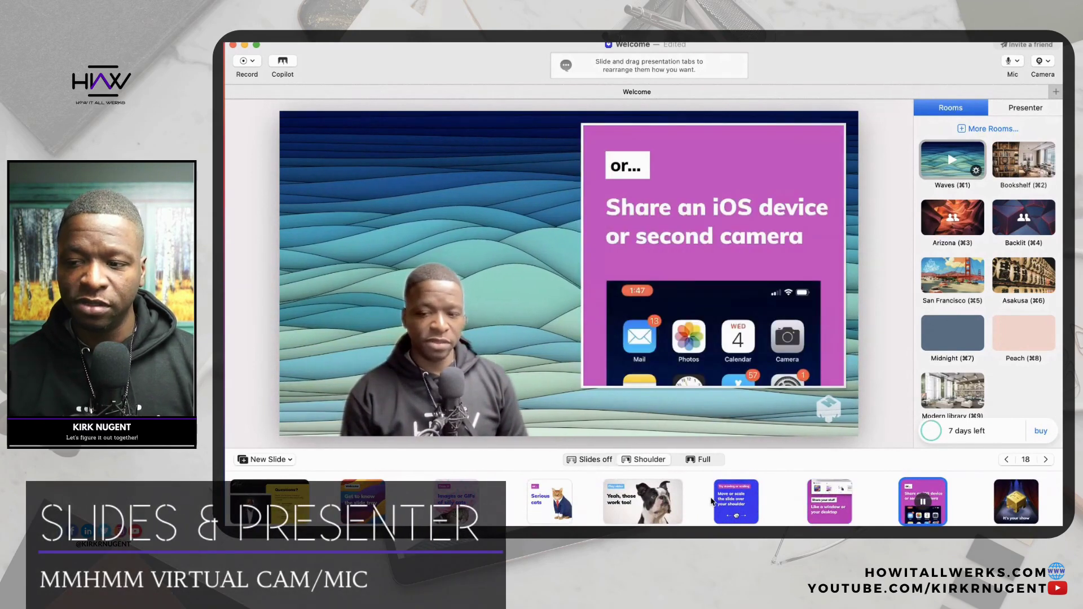
key(Right)
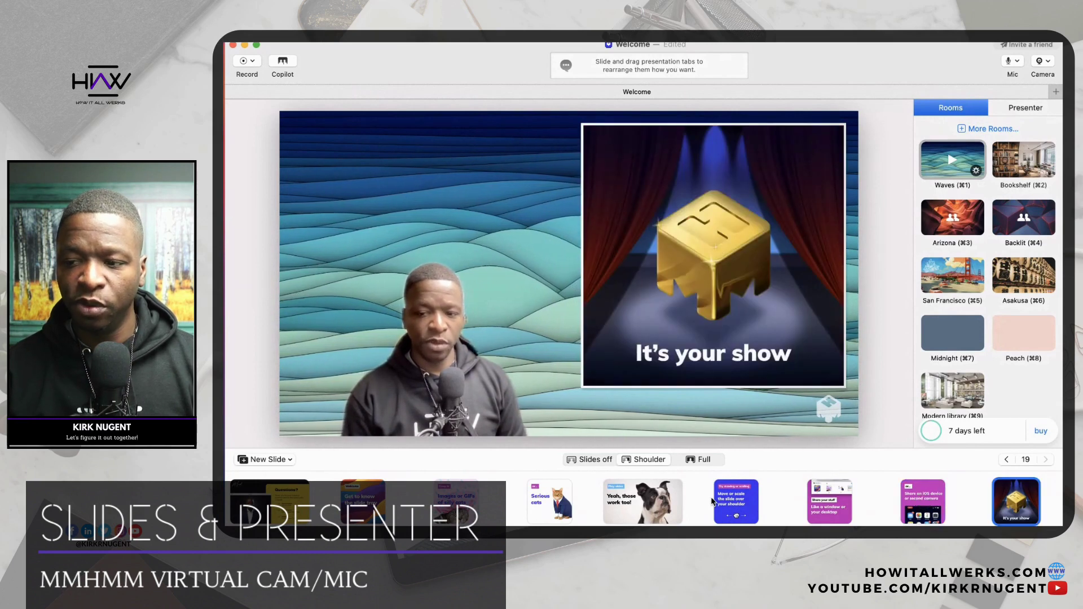
Go back through the slides to "Yeah, those work too!", and present "Get to know the slide tray" and "Images or GIFs of silly cats"
key(Left)
key(Left)
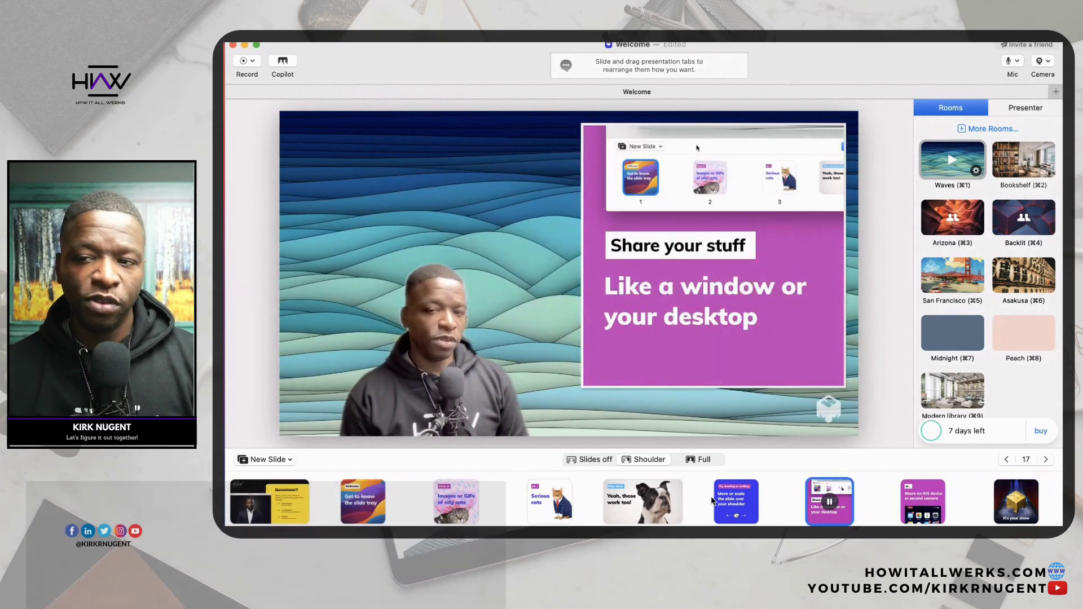
key(Left)
key(Left)
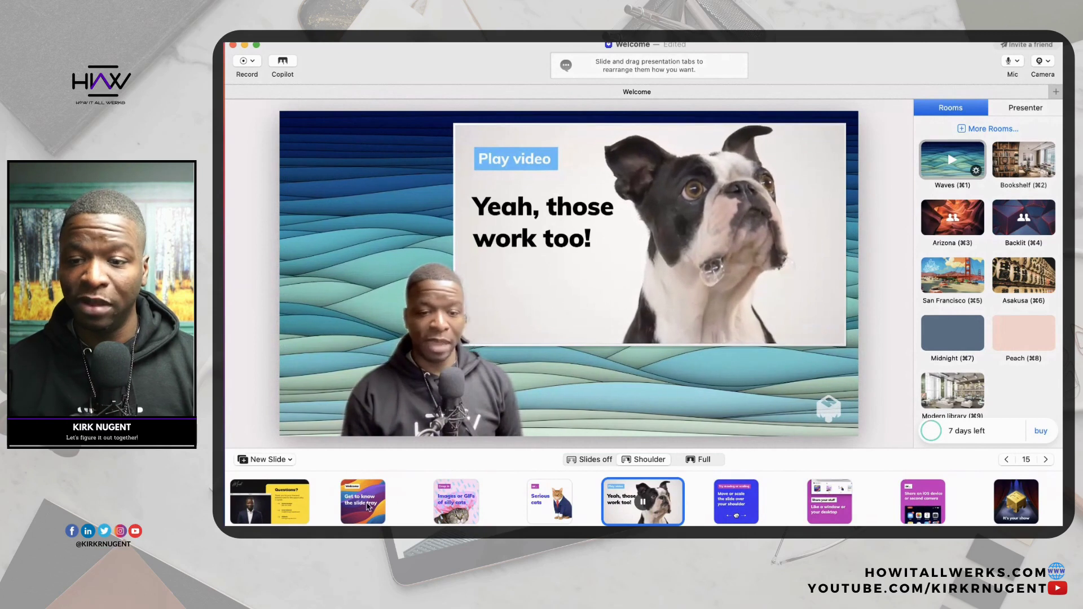
click(367, 506)
click(460, 509)
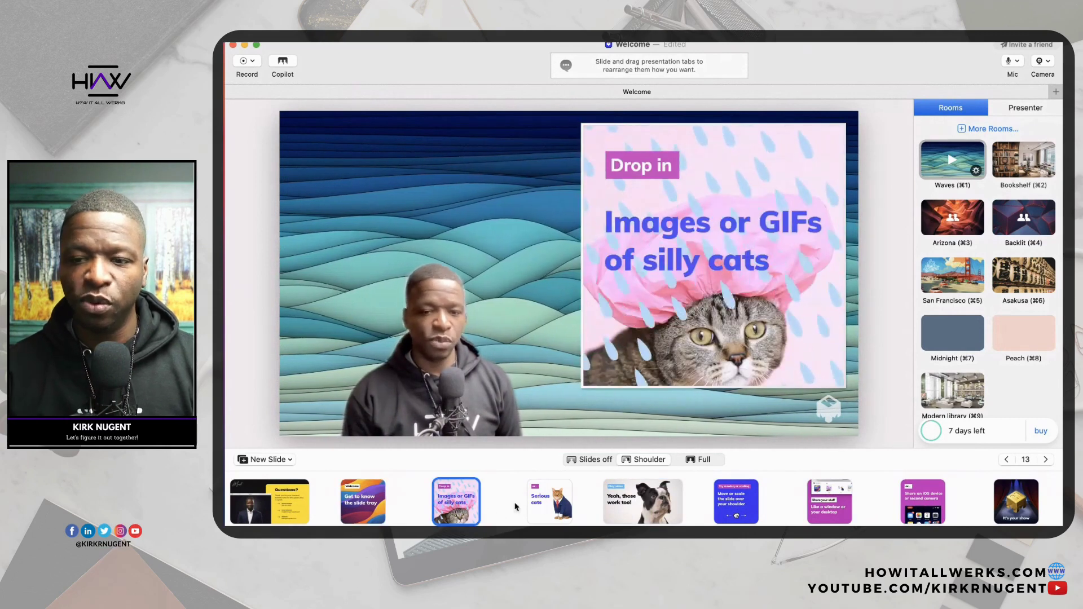
Present the "Owning your Digital Footprint" slide, advance to "Examples of Data Trail activity", and go back to "What is a Digital Footprint?"
scroll(514, 507, right, 15)
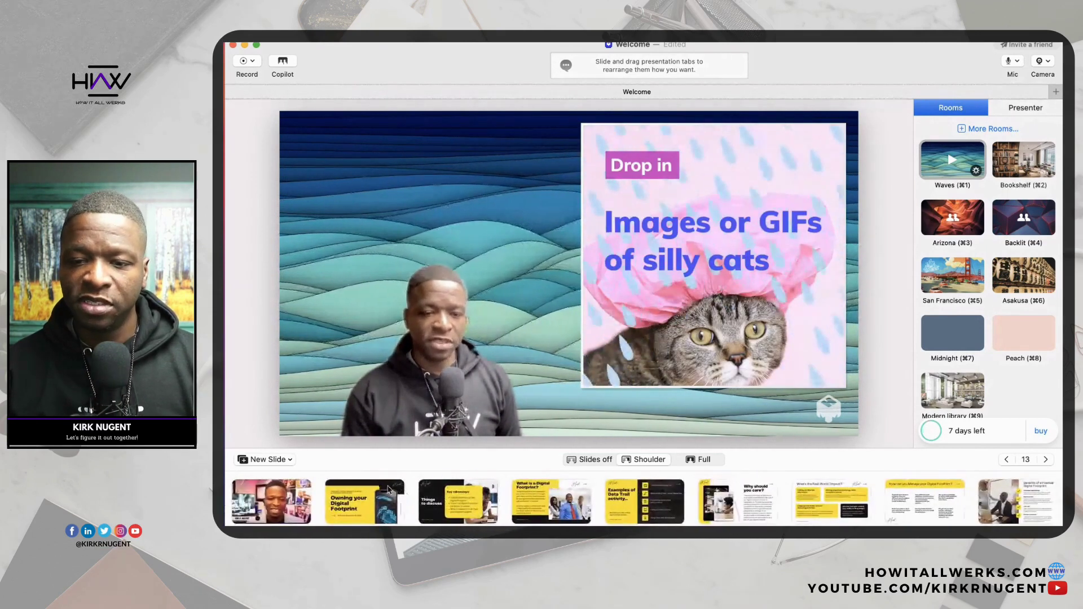
click(388, 492)
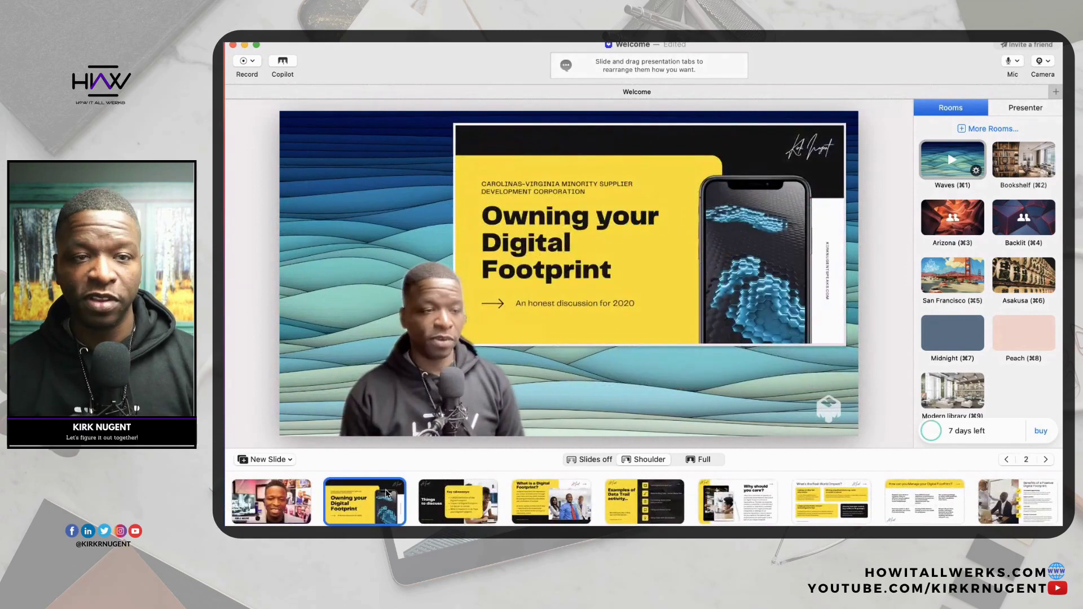
key(Right)
key(Right)
key(Right)
key(Left)
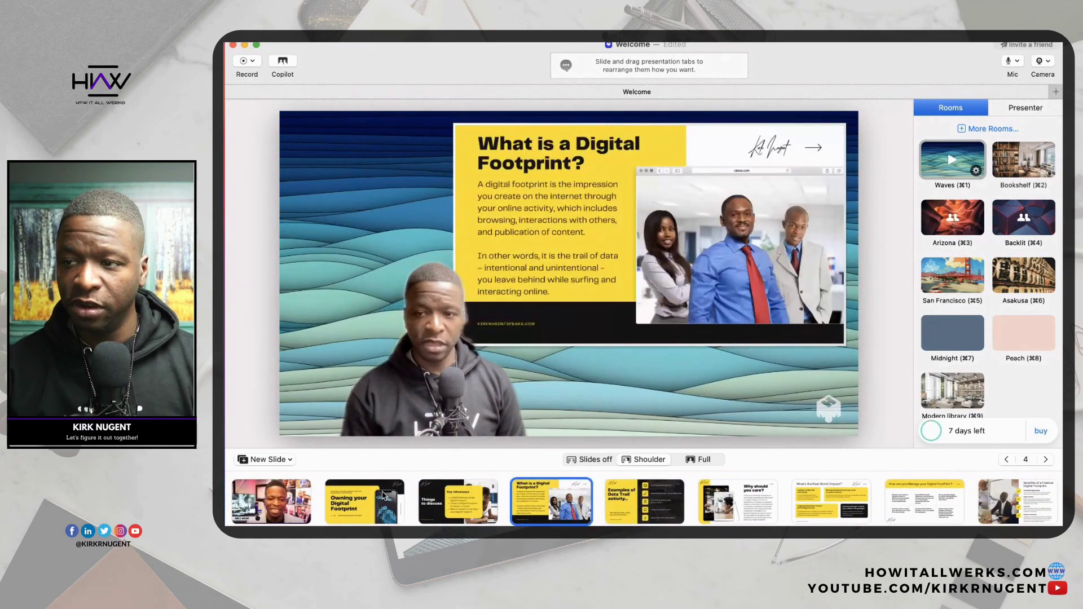
Try the rectangular and circular frames for the presenter and return to the frameless cutout
click(1033, 109)
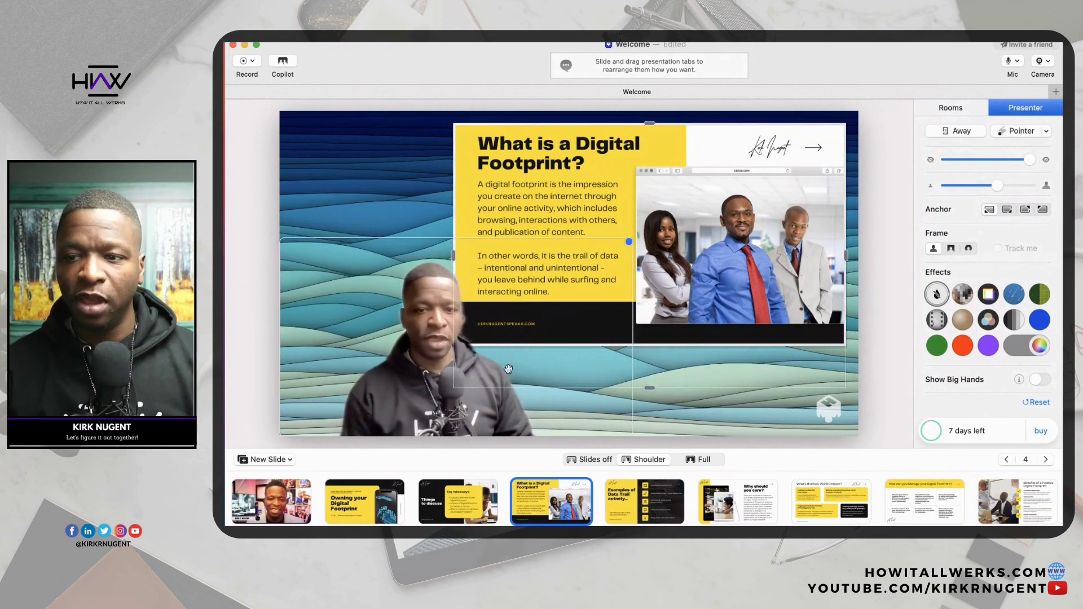
click(952, 249)
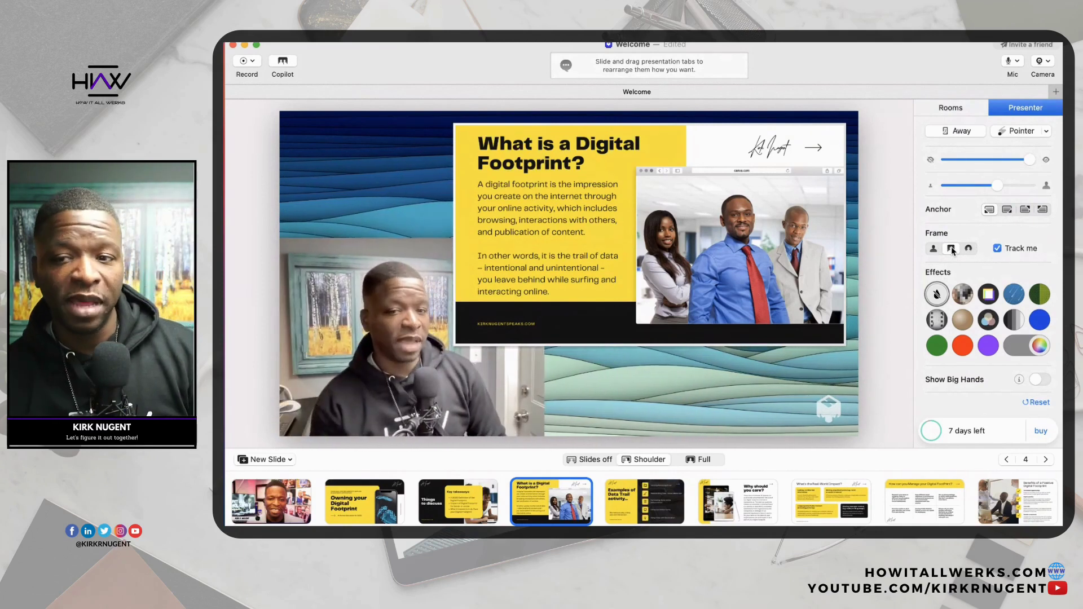
click(969, 250)
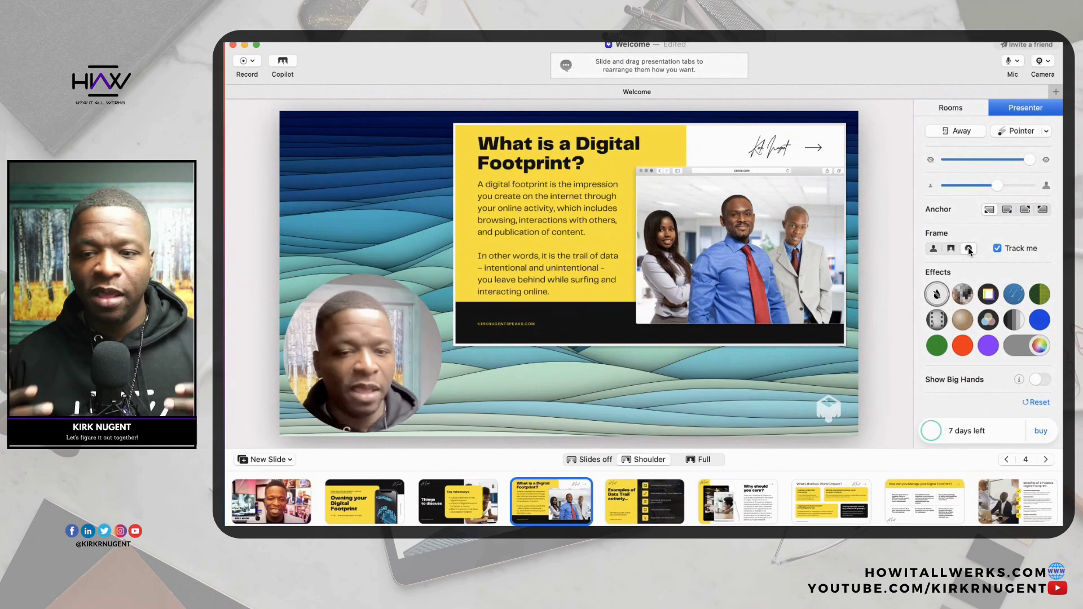
click(997, 248)
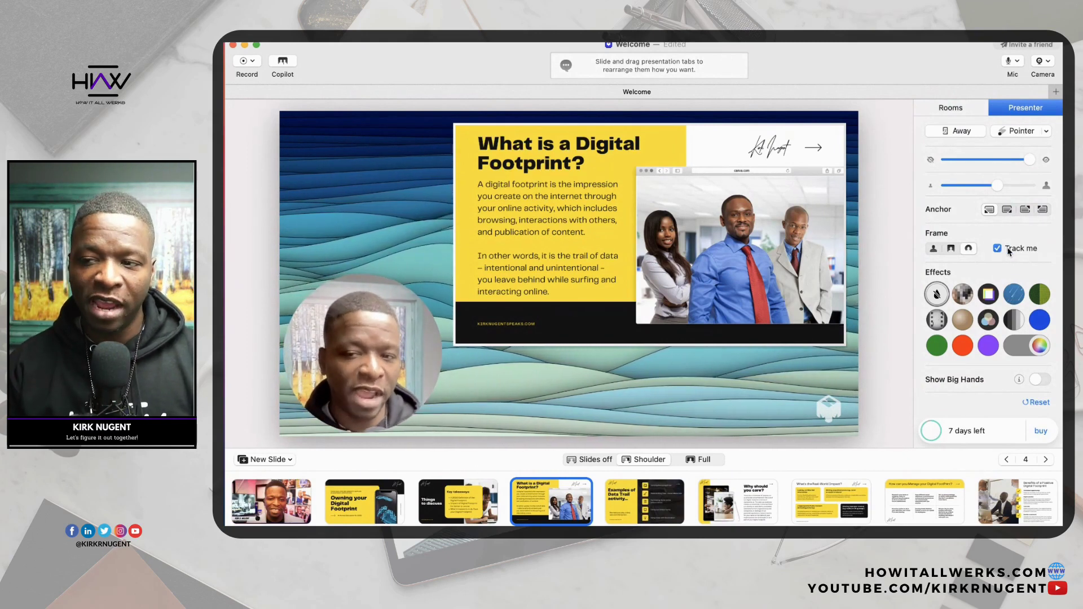
click(934, 249)
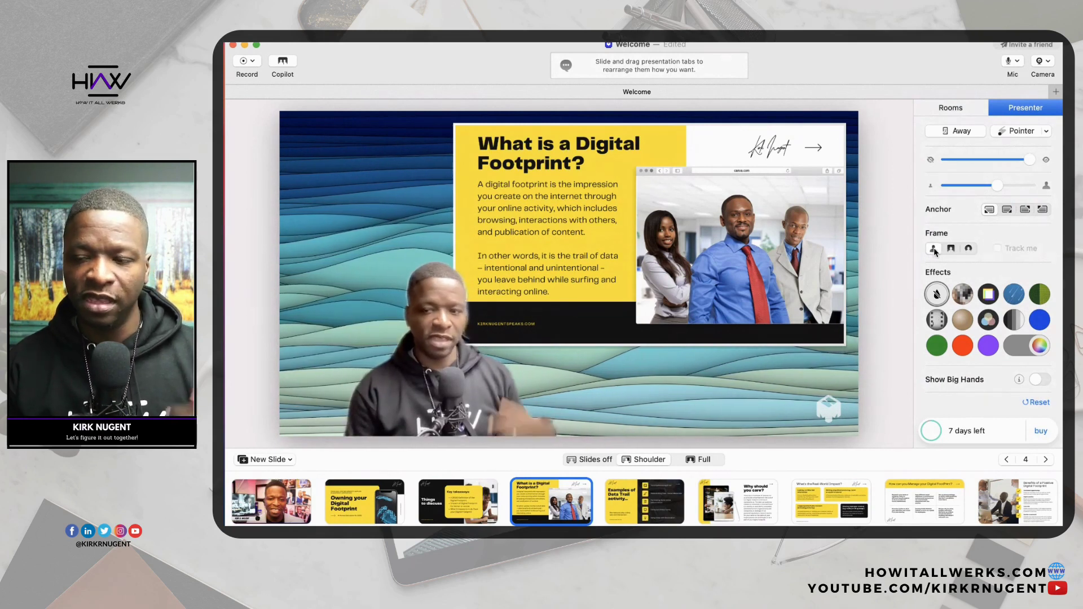
click(951, 249)
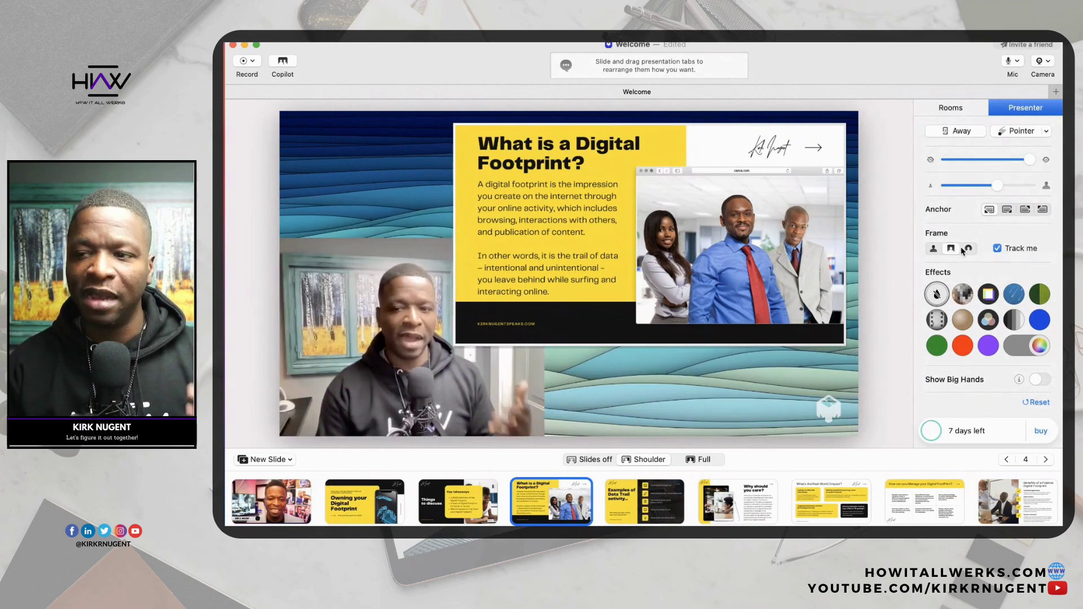
click(969, 249)
click(934, 249)
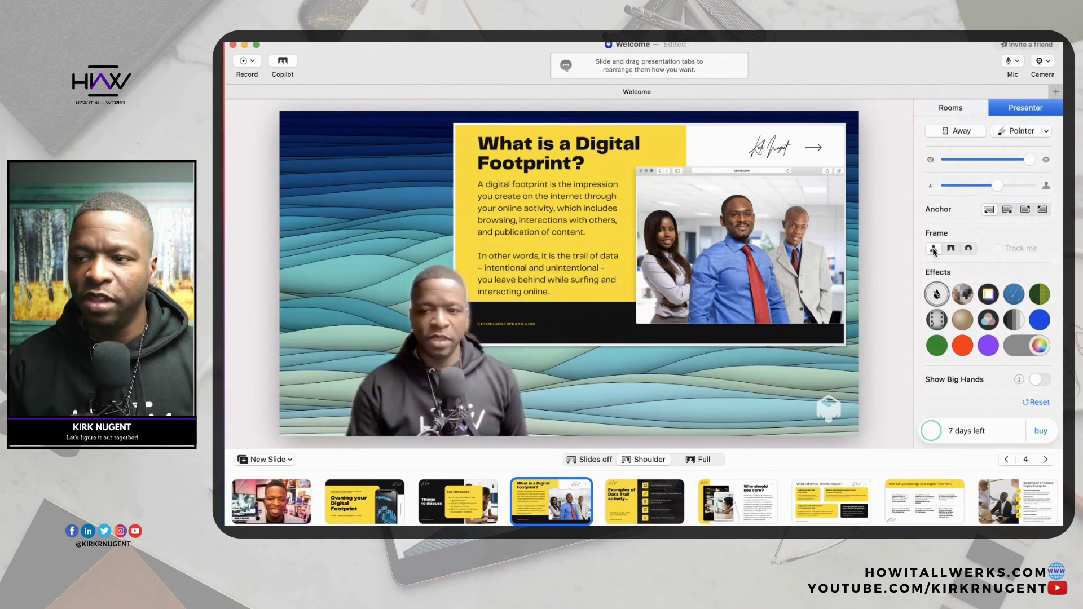
Try anchoring the presenter toward the right of the stage and return to the lower-left anchor
click(1008, 211)
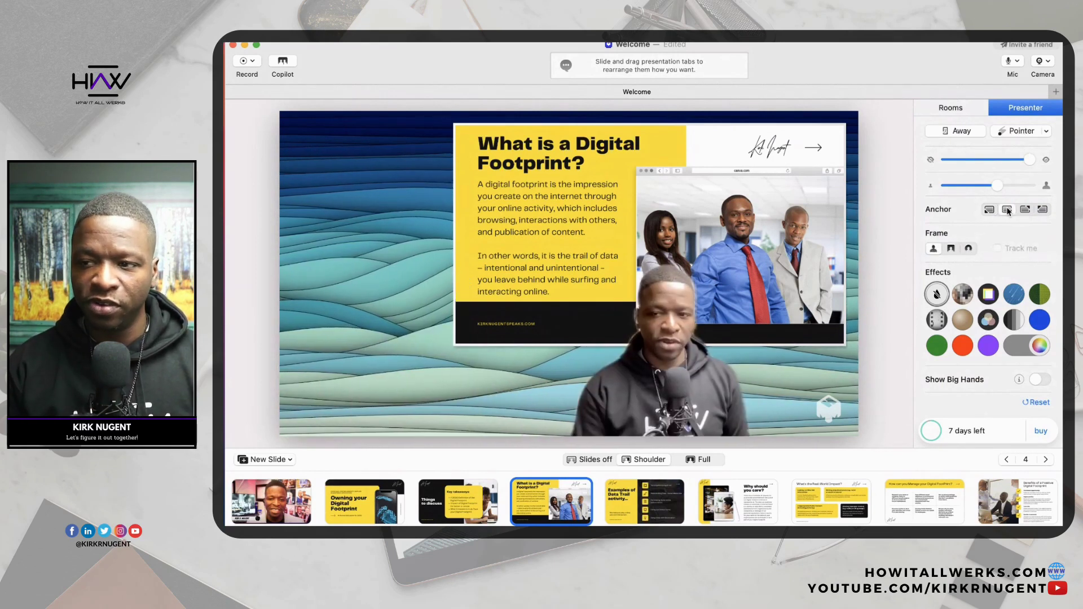
click(990, 211)
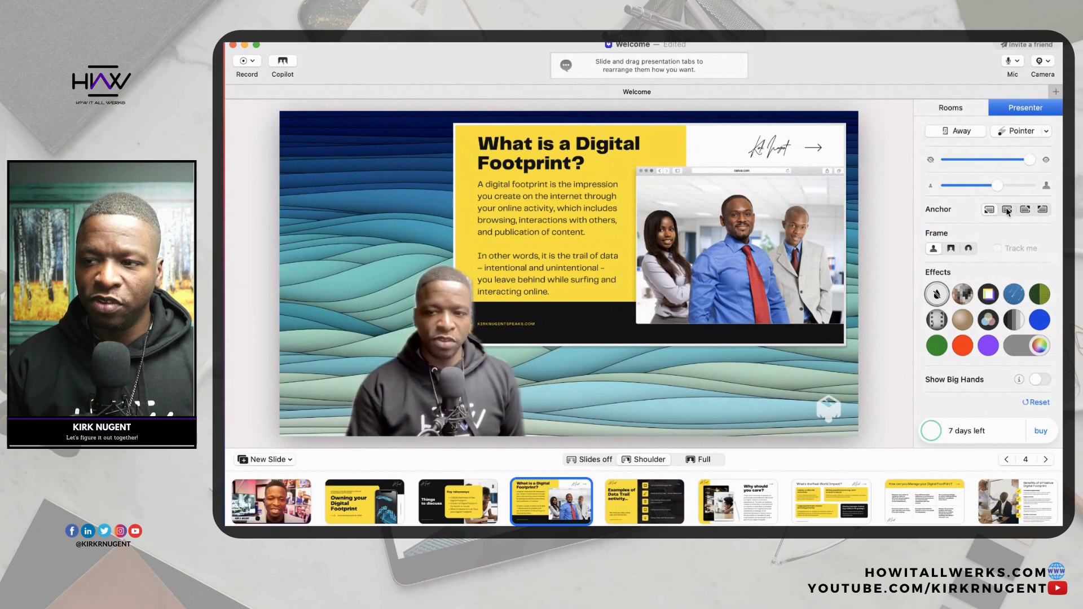
Try the presenter anchors along the upper edge of the stage and return to the lower-left anchor
click(1024, 211)
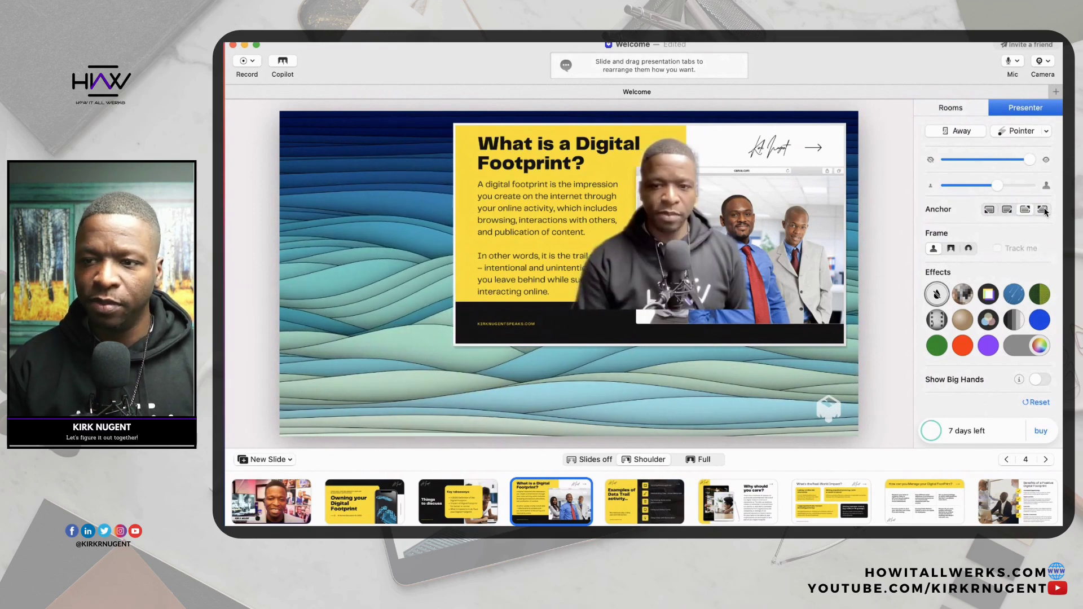
click(1039, 211)
click(990, 211)
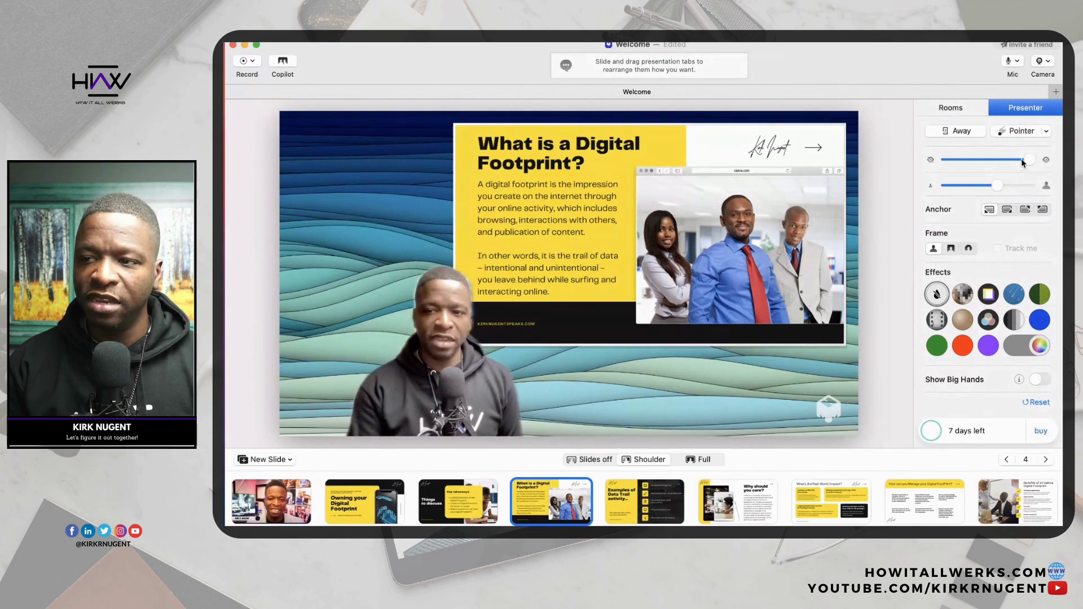
Enlarge the presenter to the maximum size, and fade the presenter over the slide before restoring full opacity
drag(997, 186, 1048, 185)
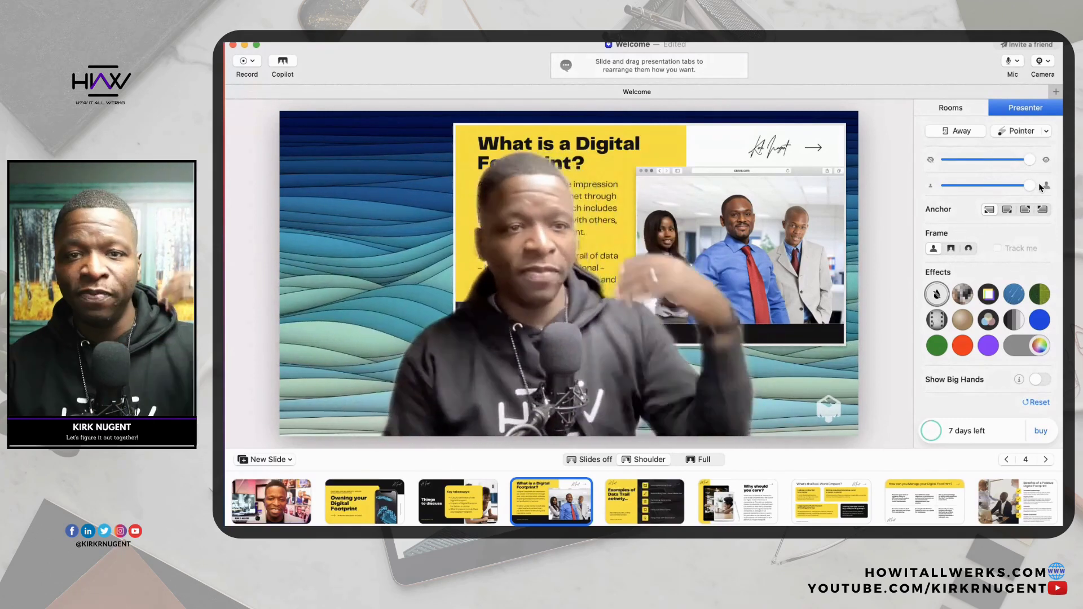
drag(1028, 162, 1014, 163)
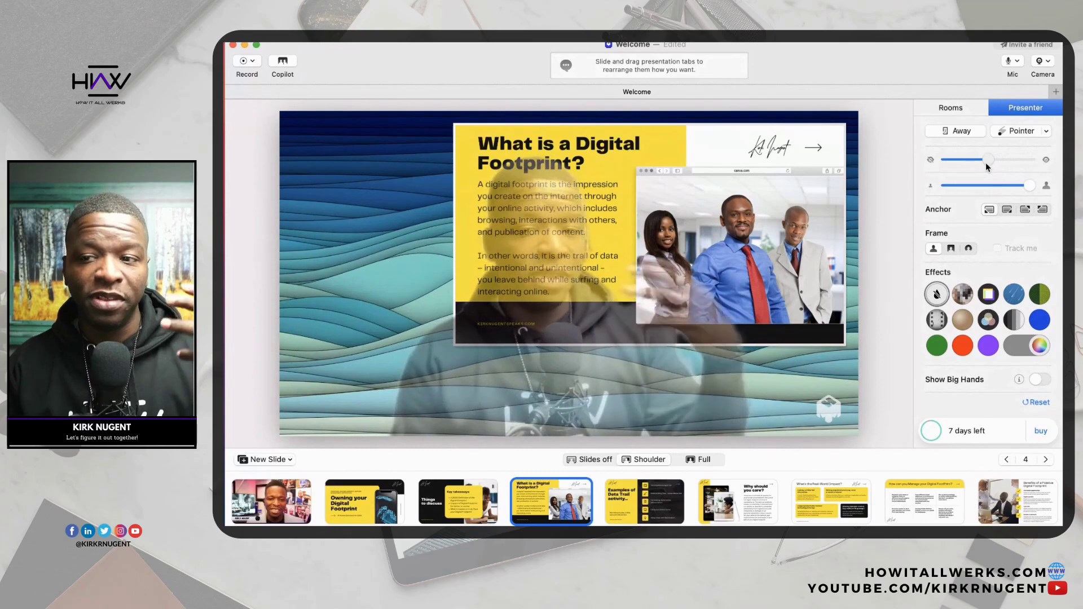
drag(987, 163, 1048, 160)
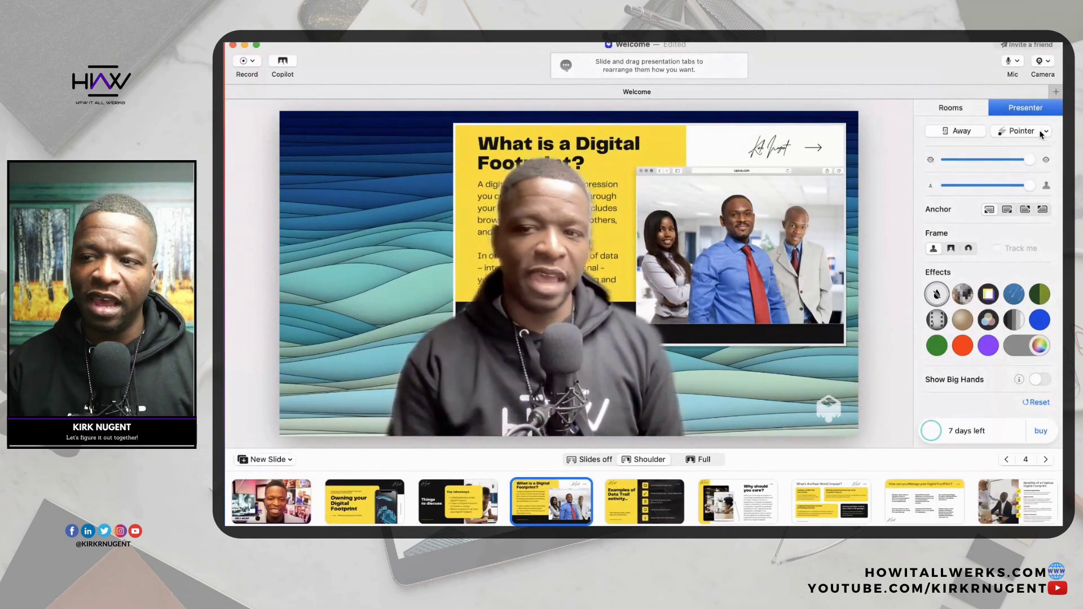
Turn on the Pointer, draw a few strokes over the slide's photo and near its arrow, and turn the Pointer off
click(1006, 130)
mouse_move(728, 181)
mouse_down()
mouse_move(753, 252)
mouse_move(720, 227)
mouse_move(722, 215)
mouse_move(762, 256)
mouse_move(769, 200)
mouse_move(703, 195)
mouse_up()
mouse_move(762, 222)
mouse_down()
mouse_move(744, 187)
mouse_move(712, 236)
mouse_up()
mouse_move(804, 189)
mouse_down()
mouse_move(749, 164)
mouse_move(803, 163)
mouse_up()
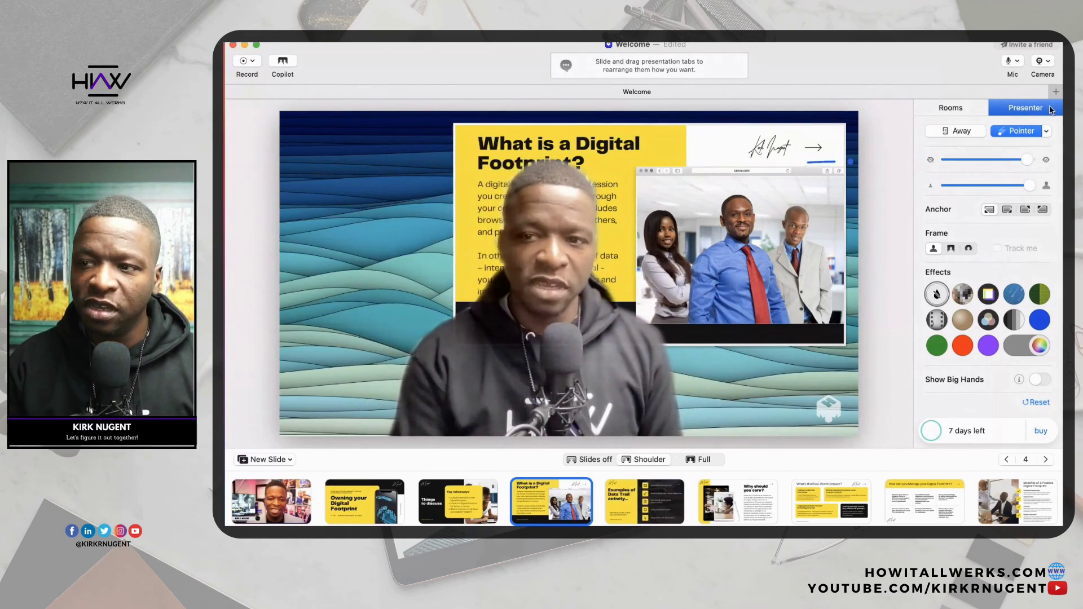
click(1013, 131)
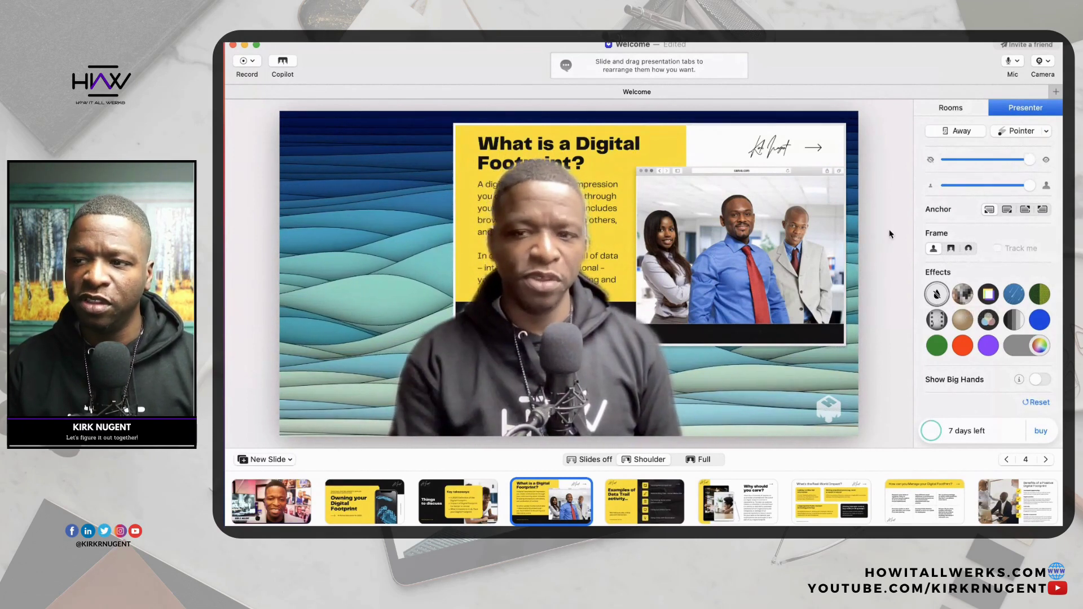
Shrink the presenter and move it into the lower-left corner of the stage, and enlarge it slightly there
mouse_move(655, 207)
drag(444, 380, 390, 381)
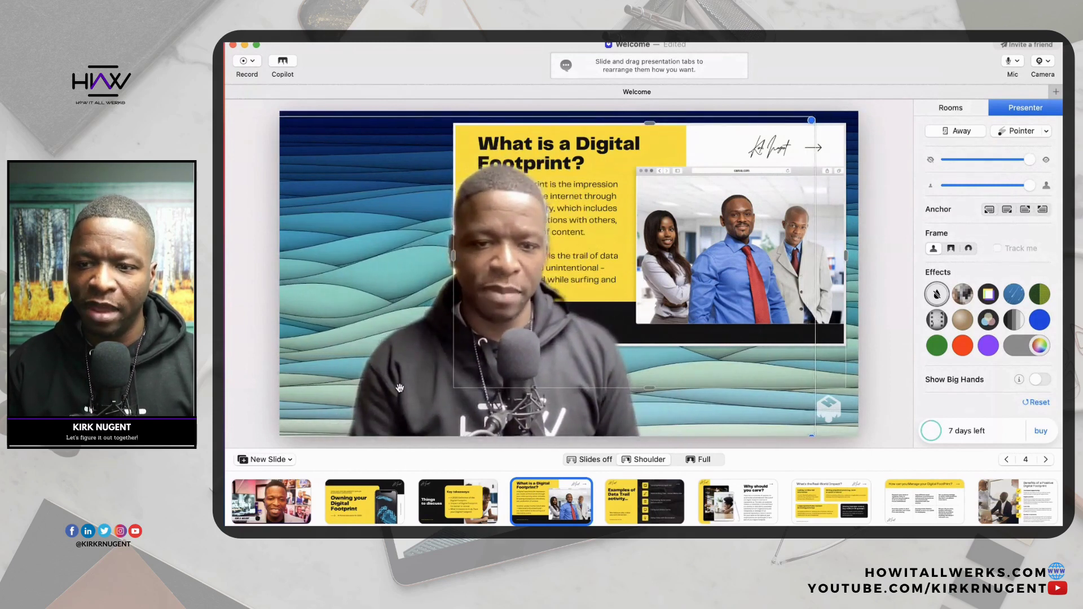
drag(1032, 186, 990, 185)
drag(448, 352, 403, 405)
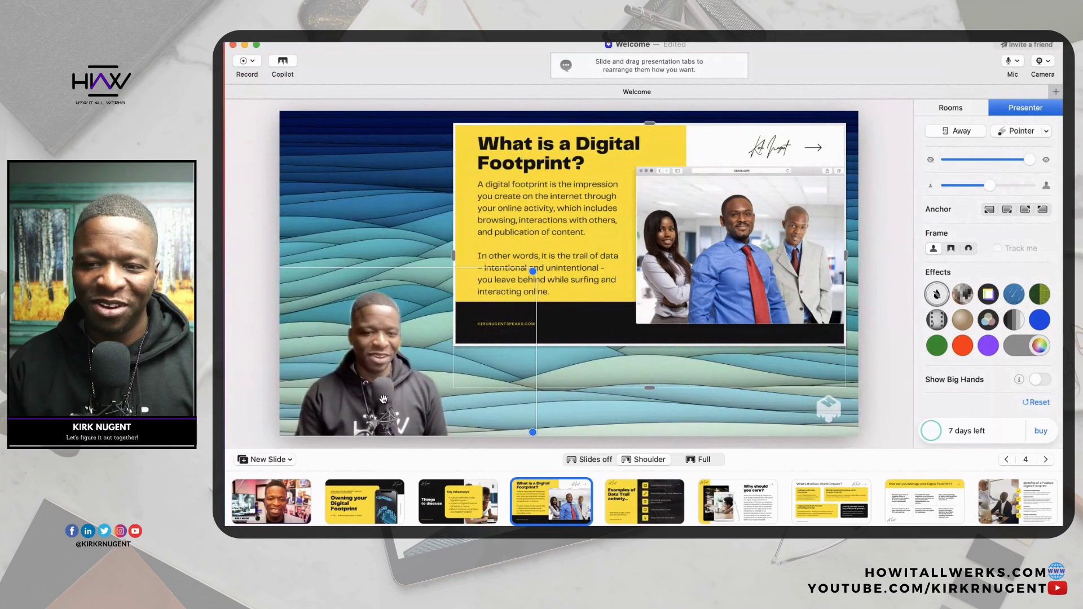
drag(532, 271, 610, 220)
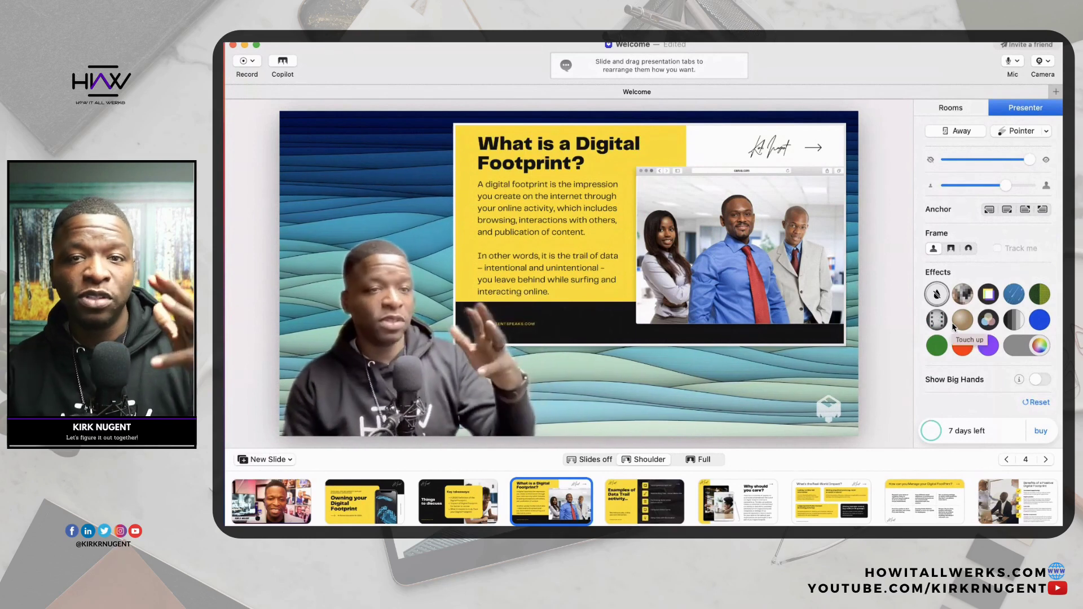
Try the Pixelize and Rain effects on the presenter and return to no effect
click(963, 295)
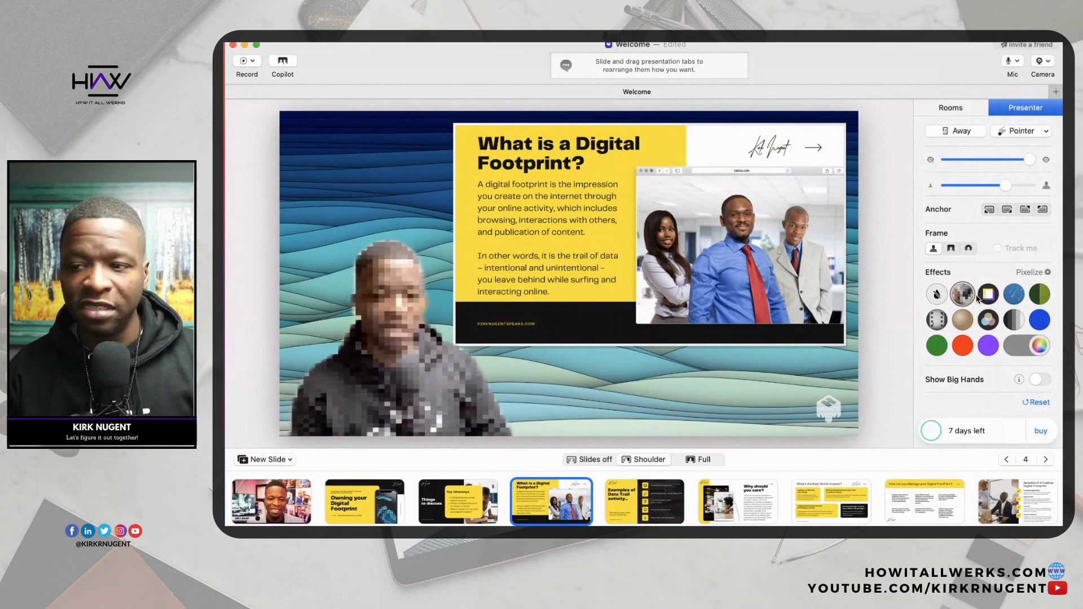
click(1018, 299)
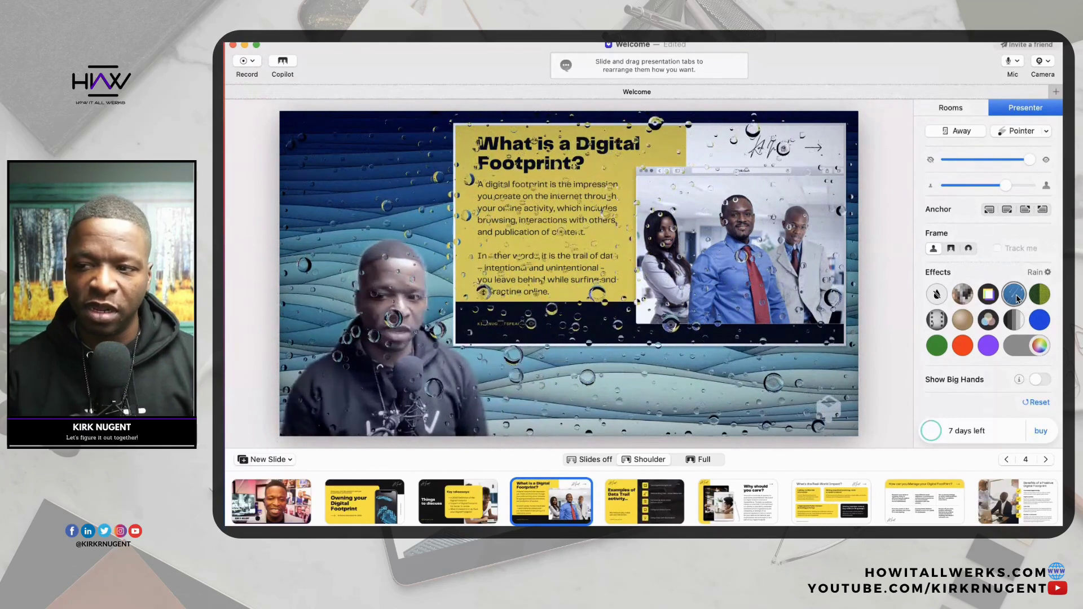
click(937, 294)
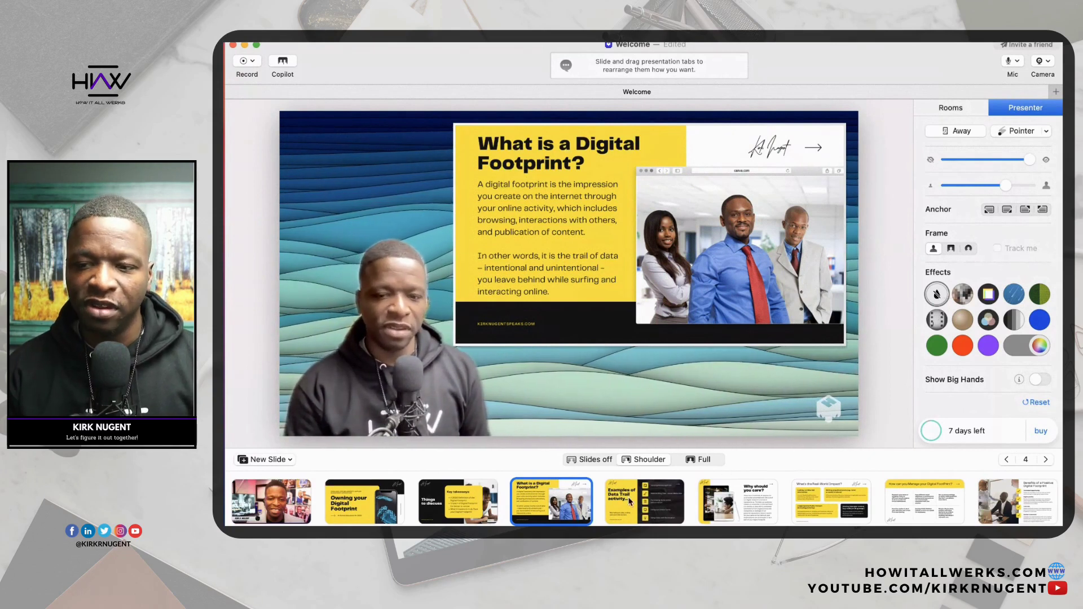
Advance through "Examples of Data Trail activity" and "Why should you care?" to "What's the Real-World Impact?", and show slides in Full mode
click(632, 502)
click(728, 504)
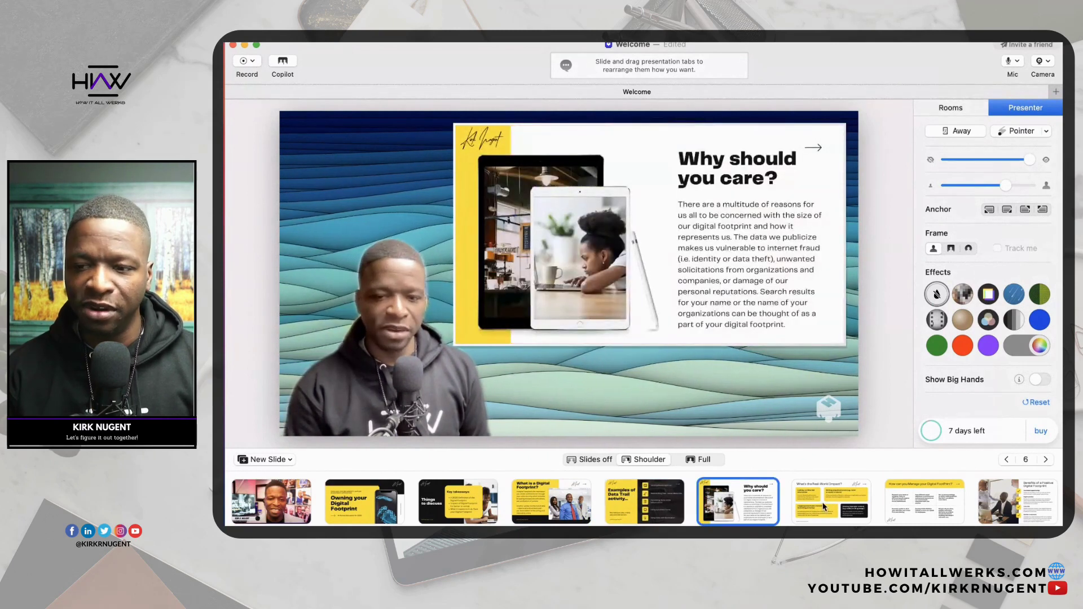
key(Right)
click(707, 466)
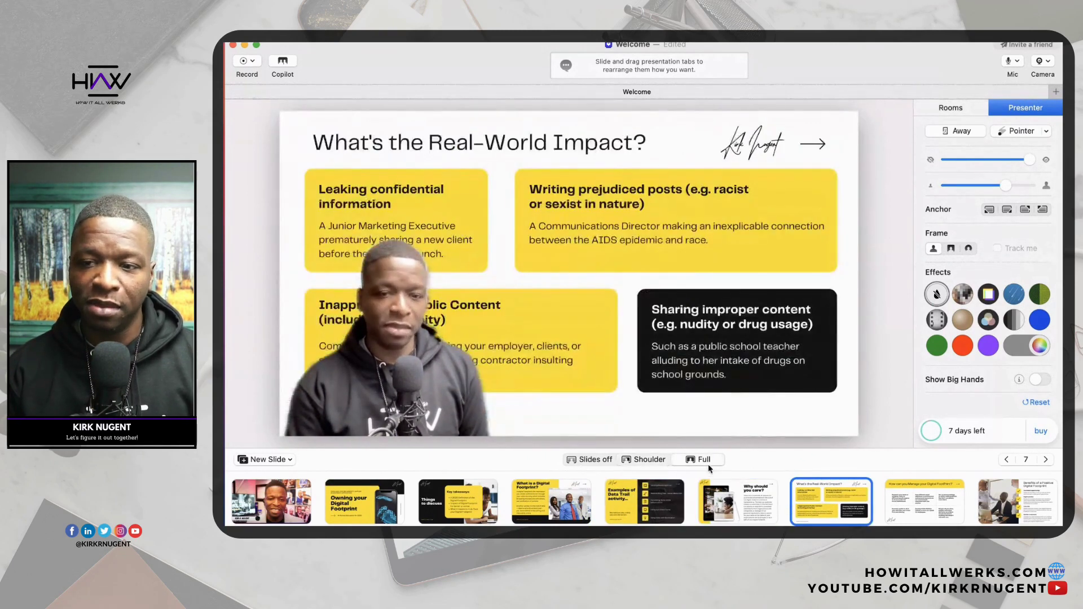
Go back through the slides to "Examples of Data Trail activity", play the video slide, and present "Owning your Digital Footprint"
click(737, 511)
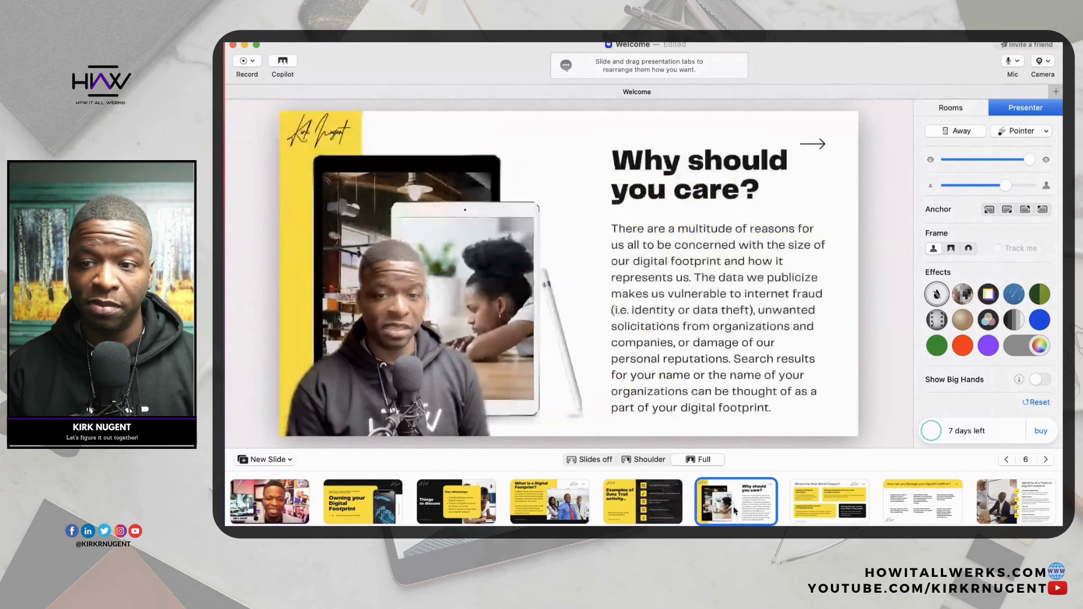
click(651, 510)
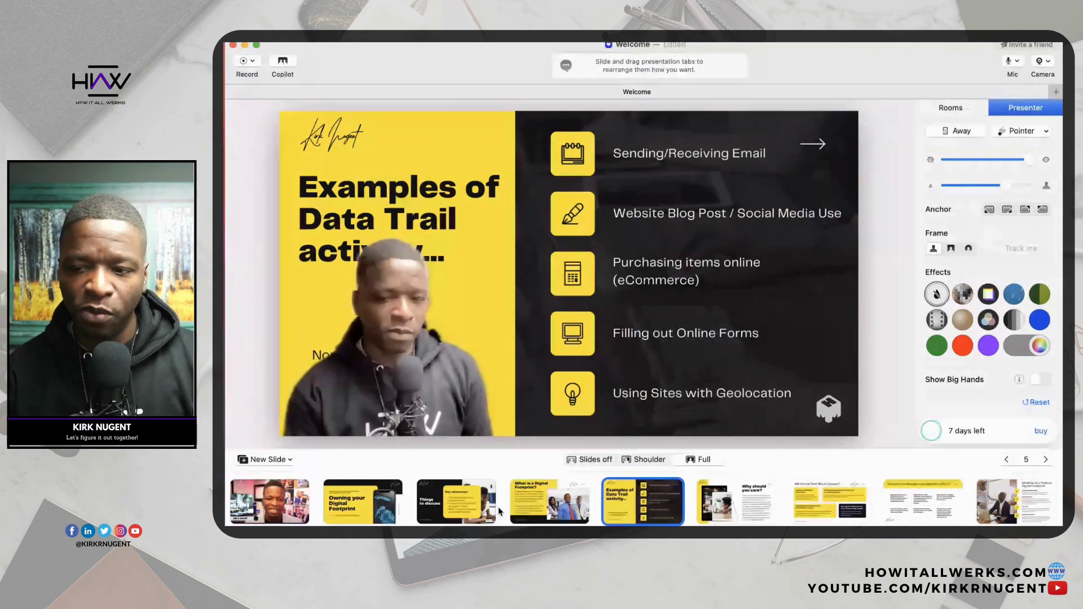
scroll(418, 505, left, 1)
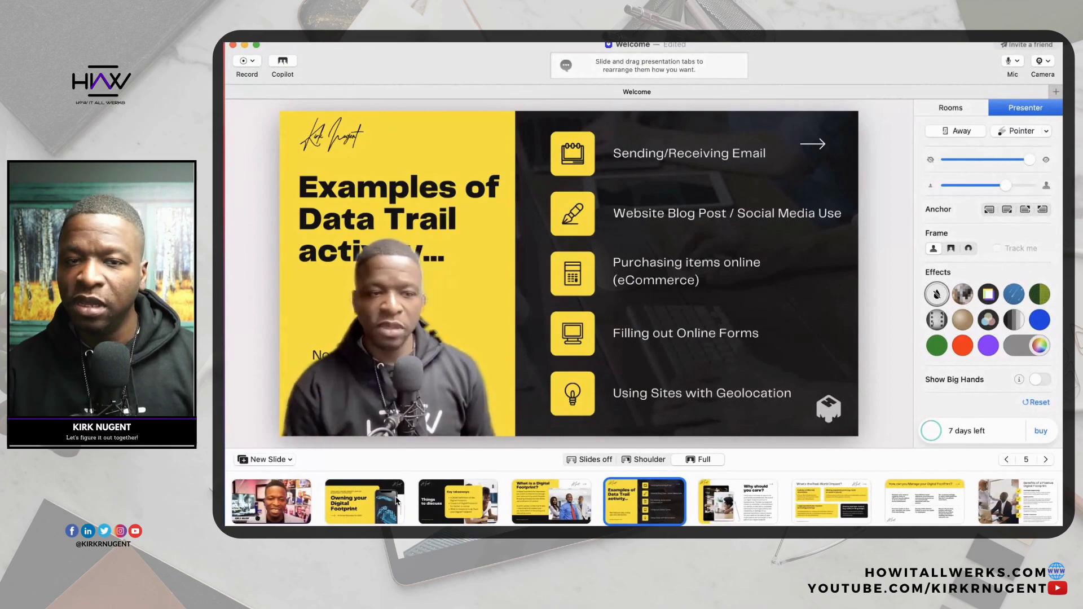
click(277, 504)
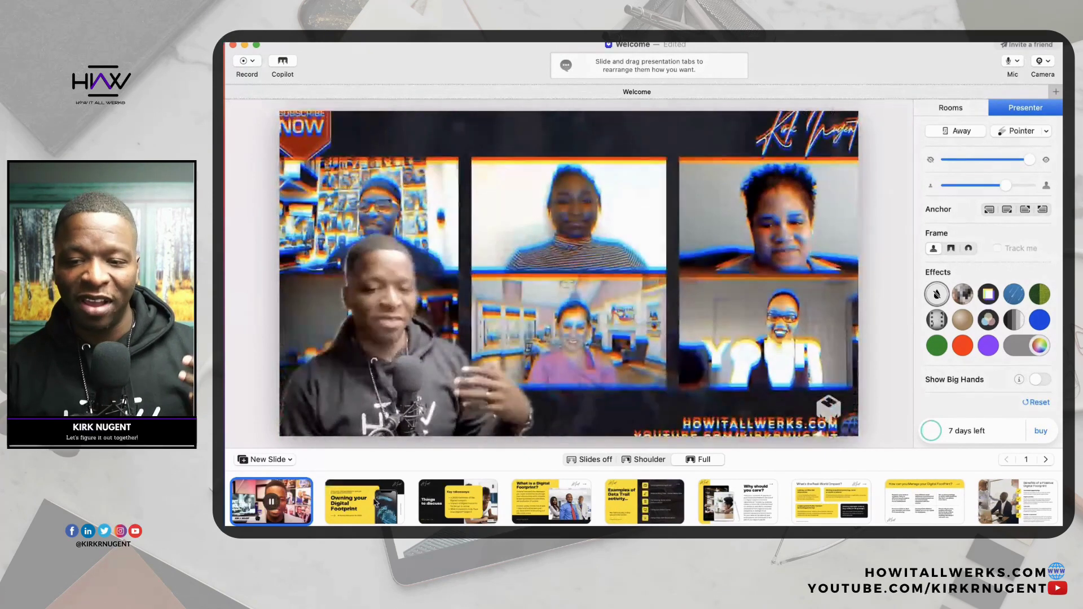
click(377, 505)
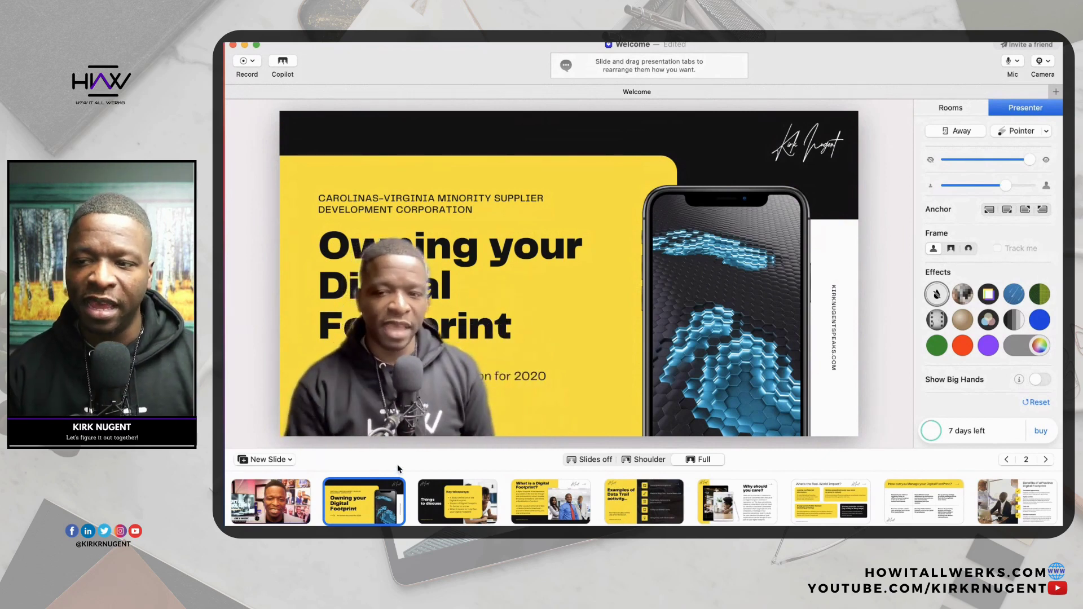
Switch to the browser and open the StreamYard room's camera and mic check in a new tab
mouse_move(546, 405)
key(ctrl+Left)
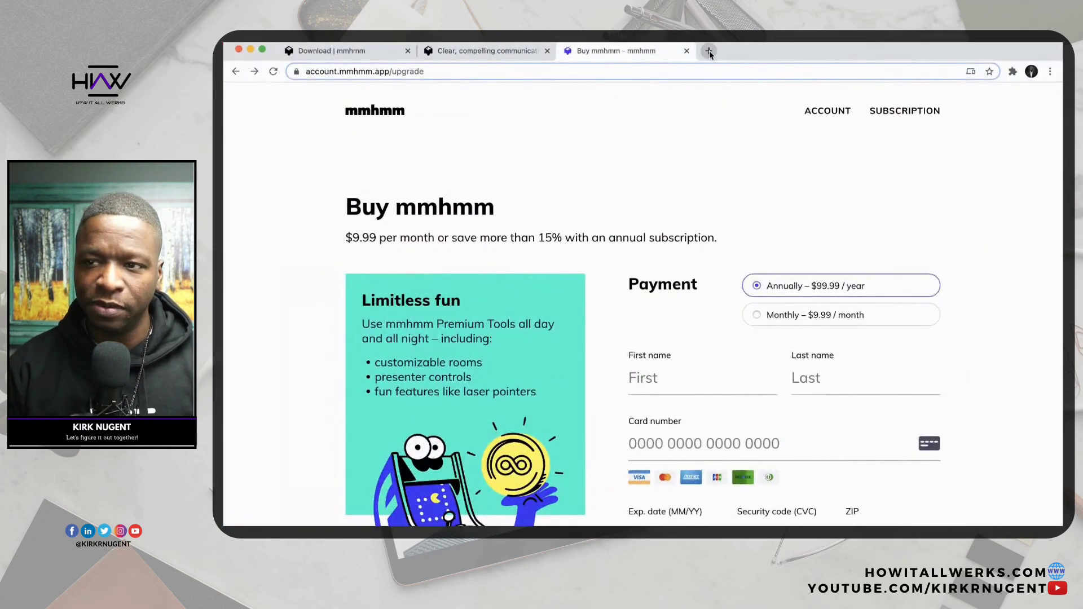
click(709, 51)
text(strea)
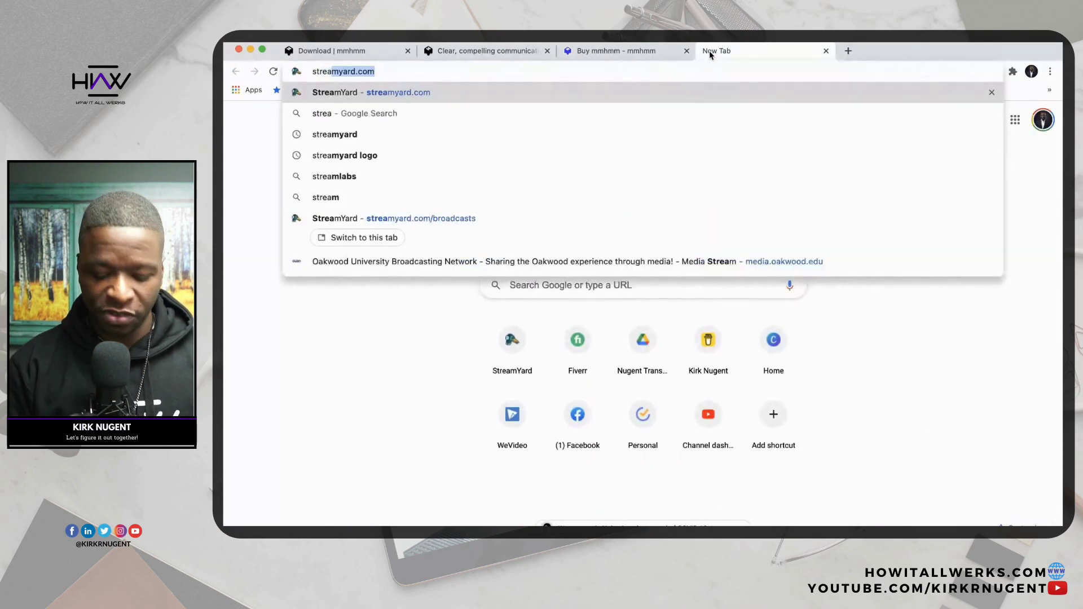
key(Right)
key(Return)
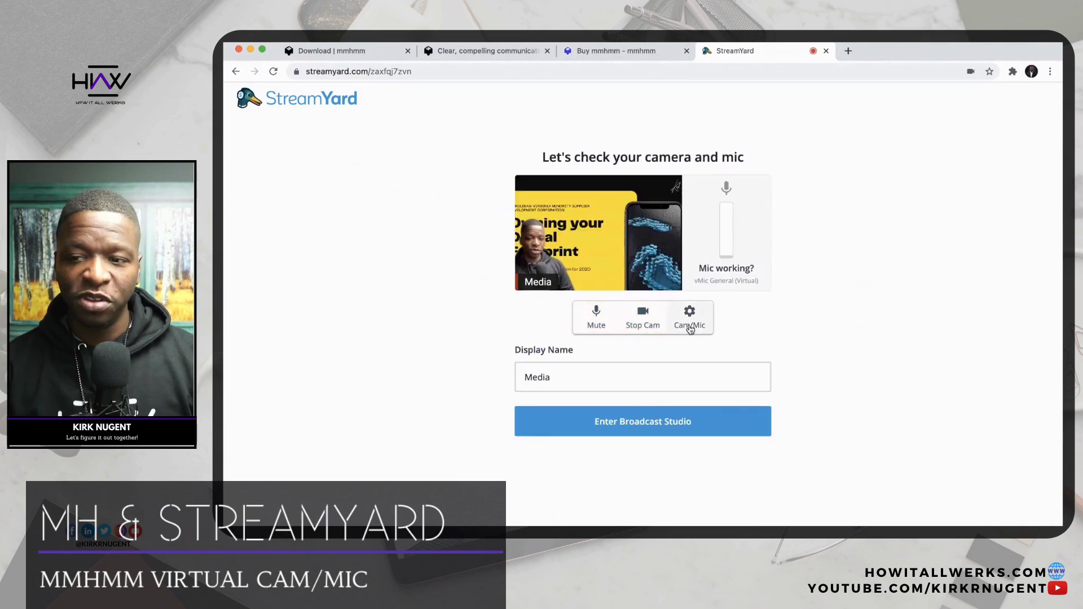
Review the available camera and microphone sources, including mmhmm Camera and mmhmm Audio, in StreamYard's settings and close them
click(690, 327)
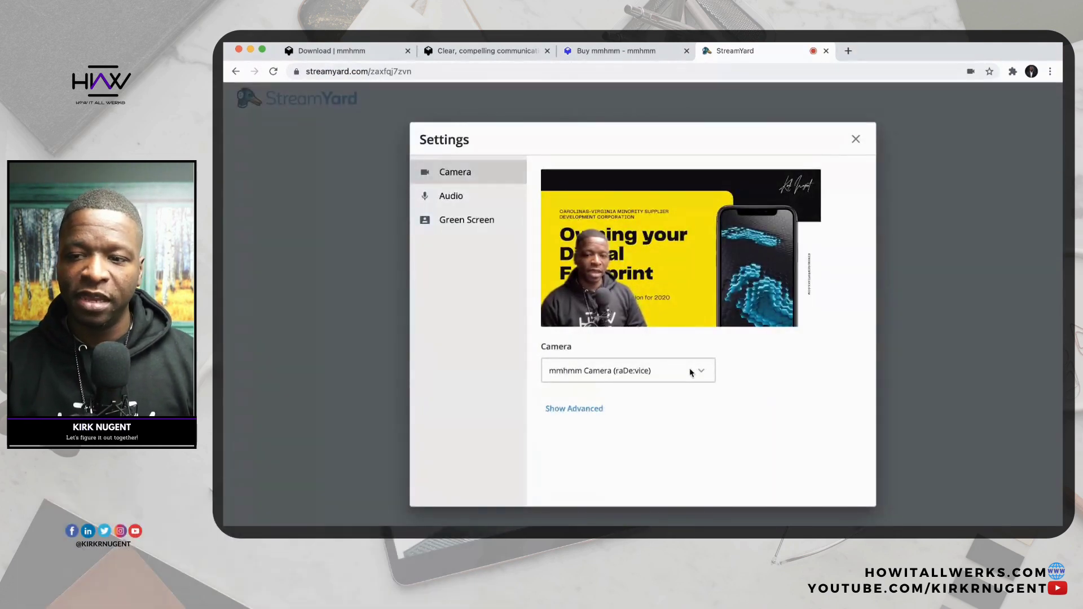
click(700, 371)
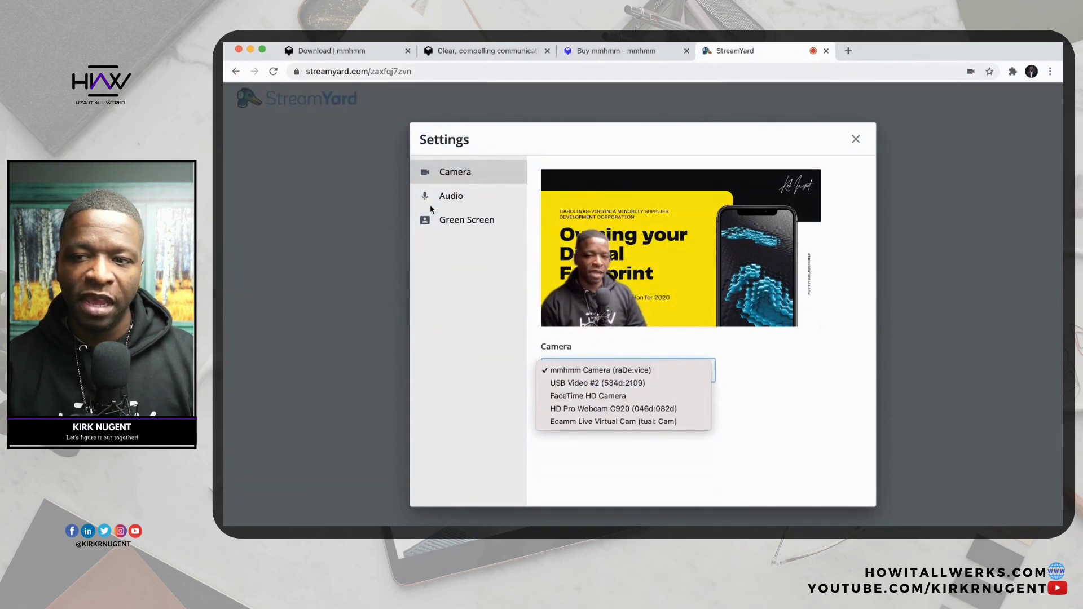
click(448, 199)
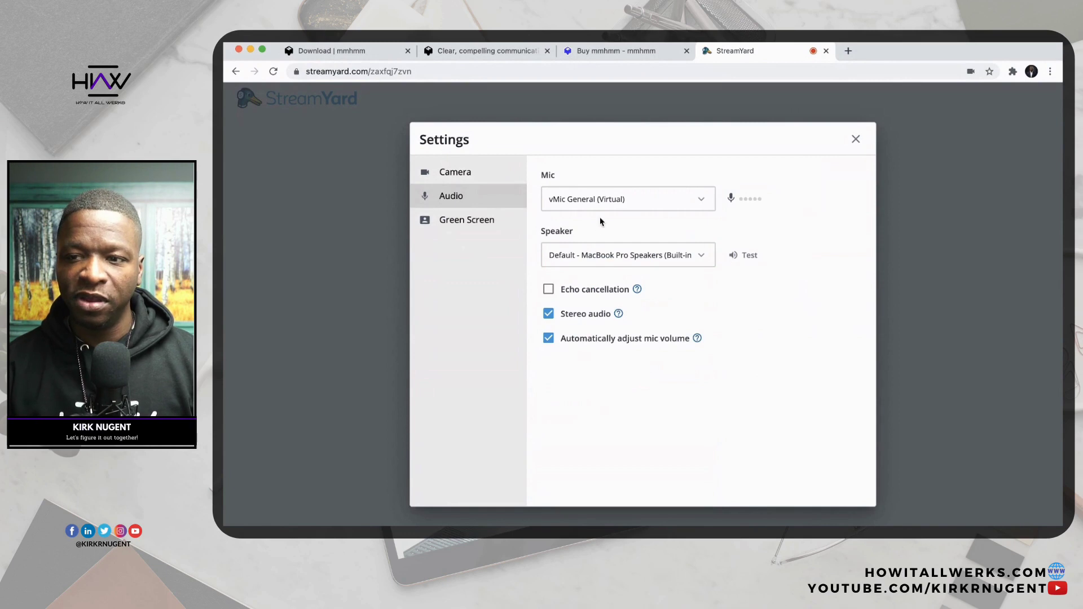
click(605, 207)
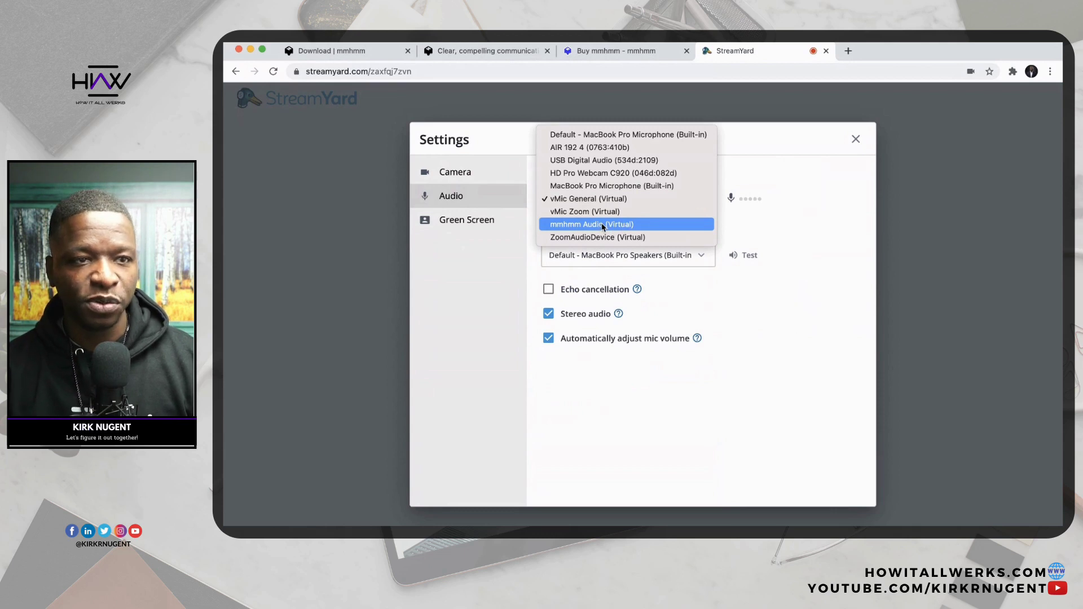
click(811, 128)
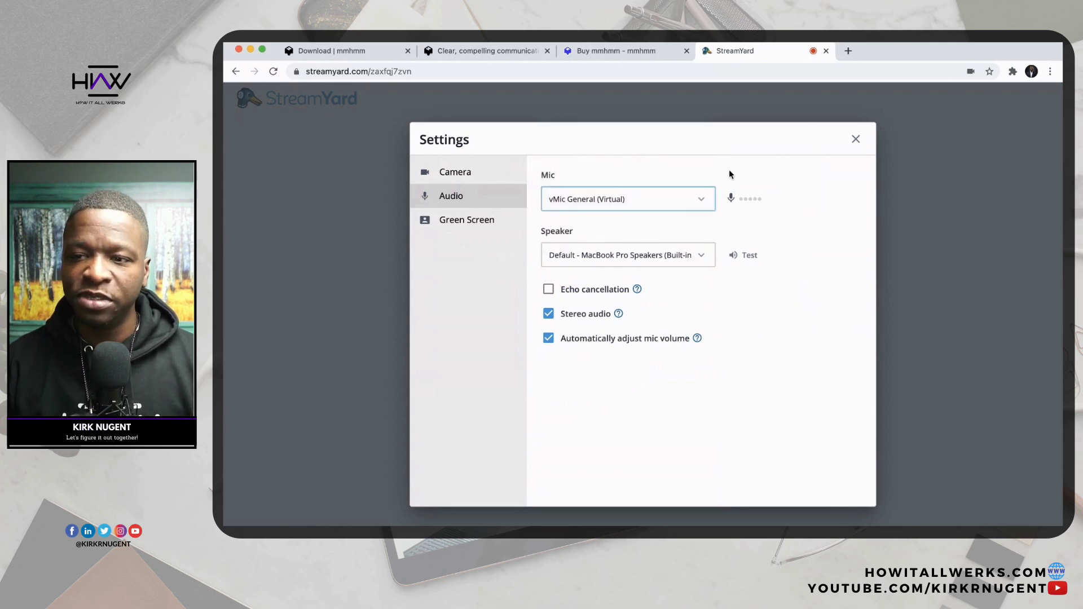
click(856, 139)
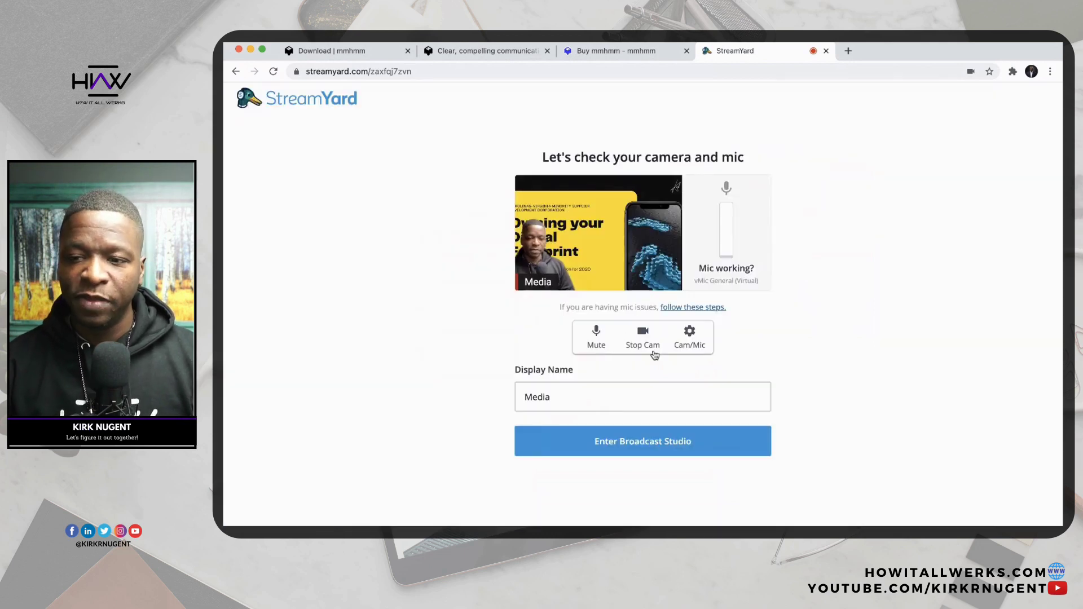
Enter the broadcast studio with the microphone muted, add the mmhmm camera feed to the stream, and leave the studio
click(607, 348)
click(631, 441)
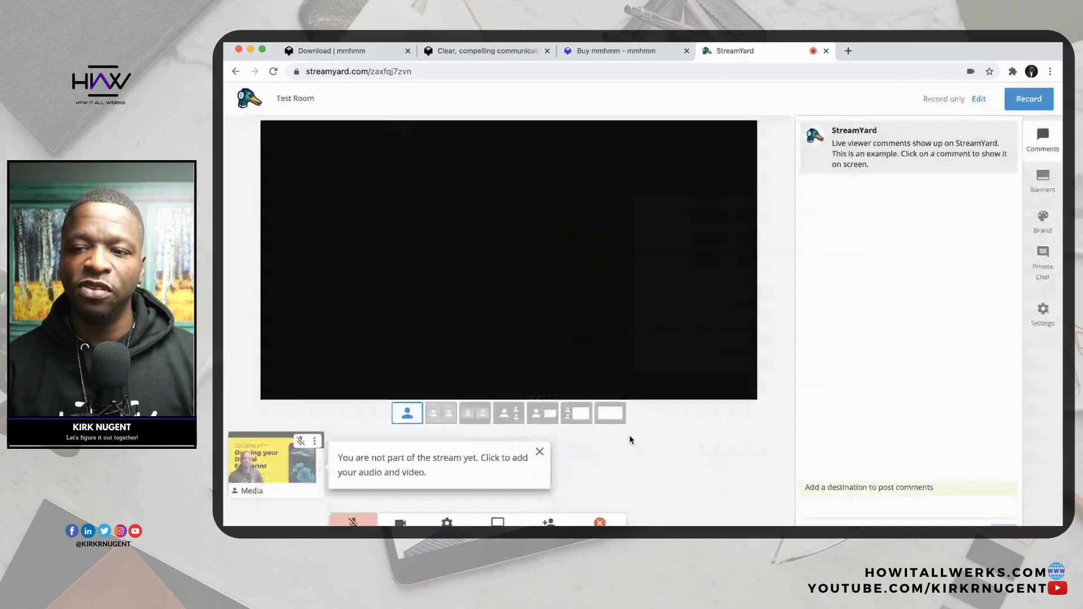
click(277, 467)
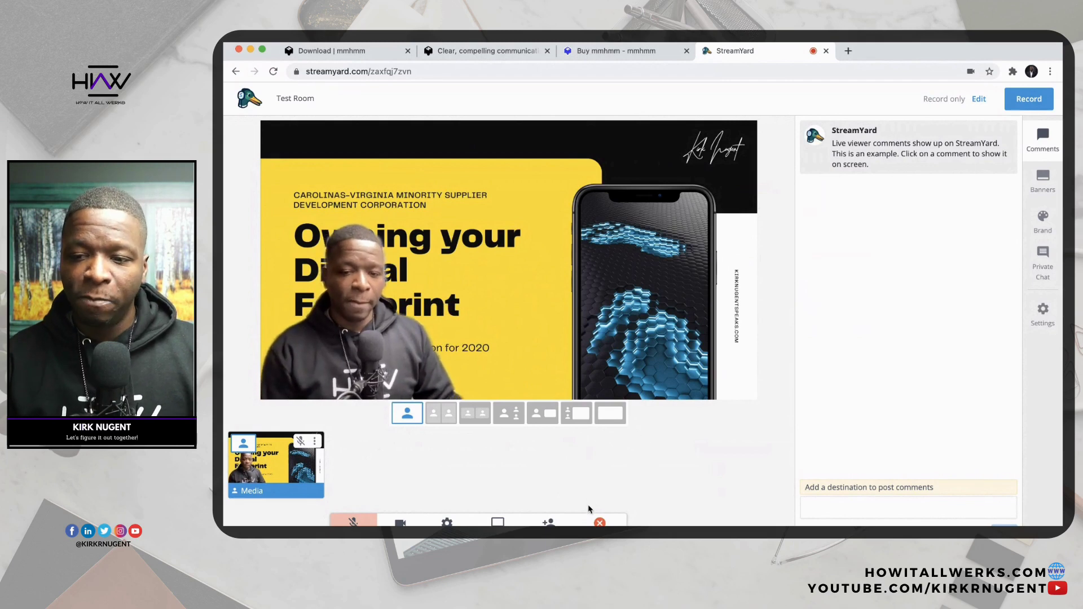
click(600, 522)
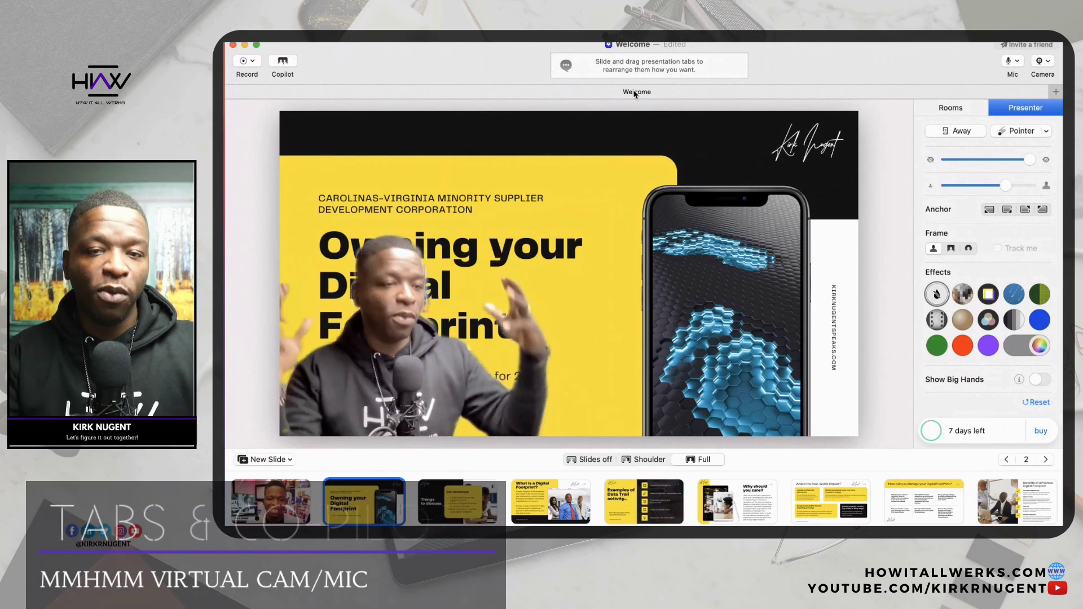
In mmhmm, present the "Move or scale the slide over your shoulder" and "Serious cats" slides, and open a new empty presentation tab
scroll(701, 487, right, 5)
scroll(701, 491, right, 5)
click(735, 504)
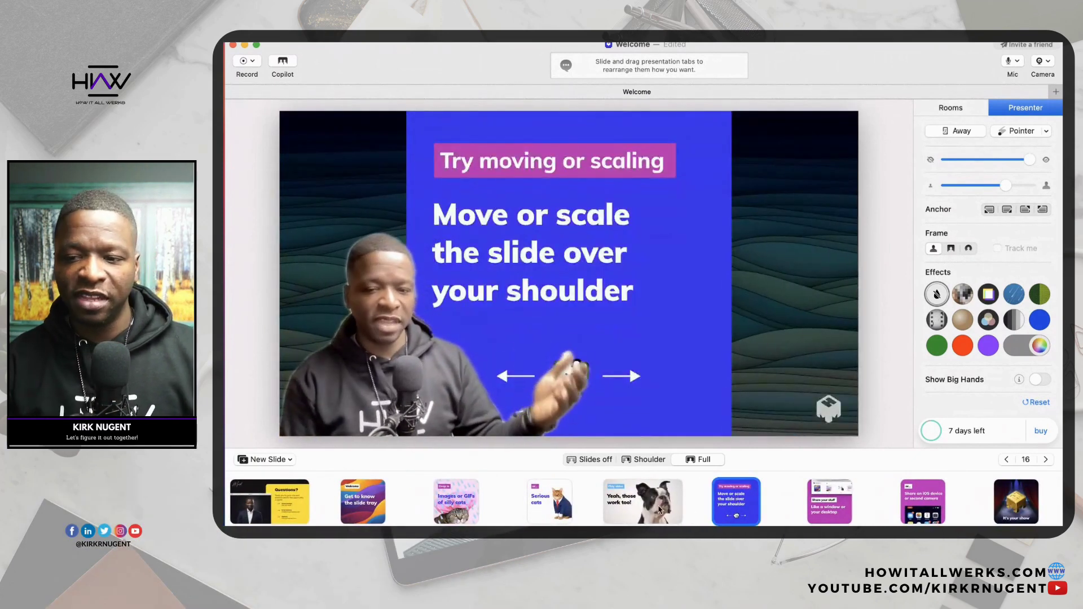
click(562, 503)
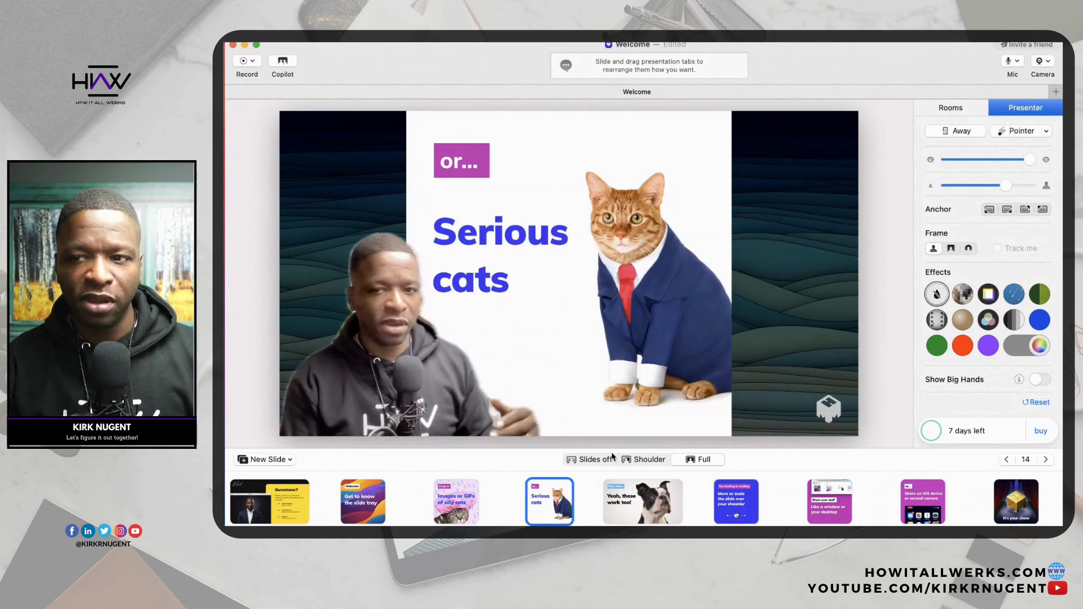
click(1054, 90)
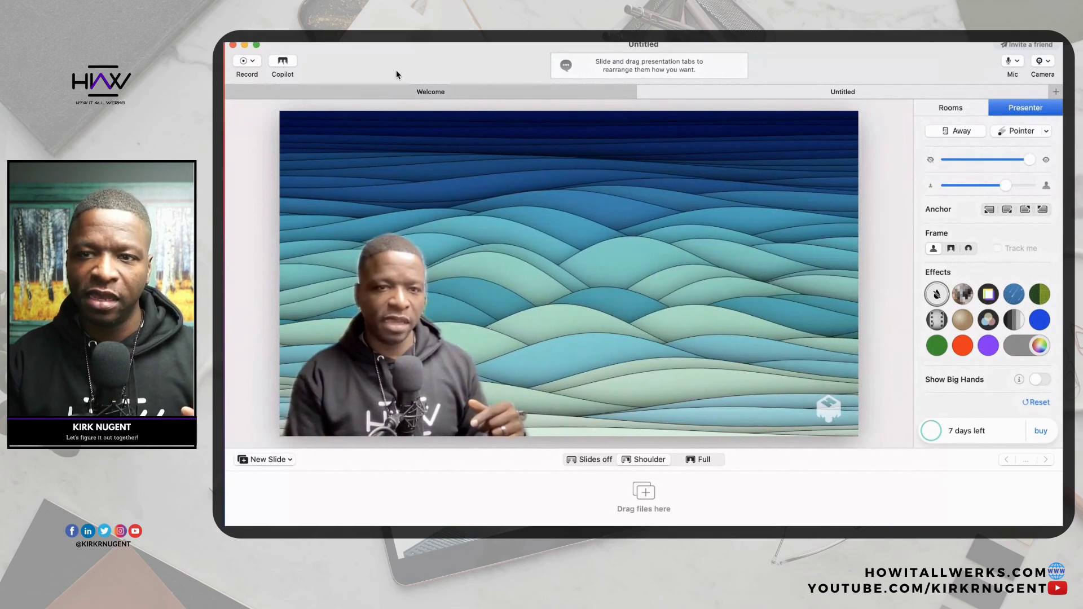
Review the Copilot option for sharing slide control with a second person, leaving it off
click(282, 65)
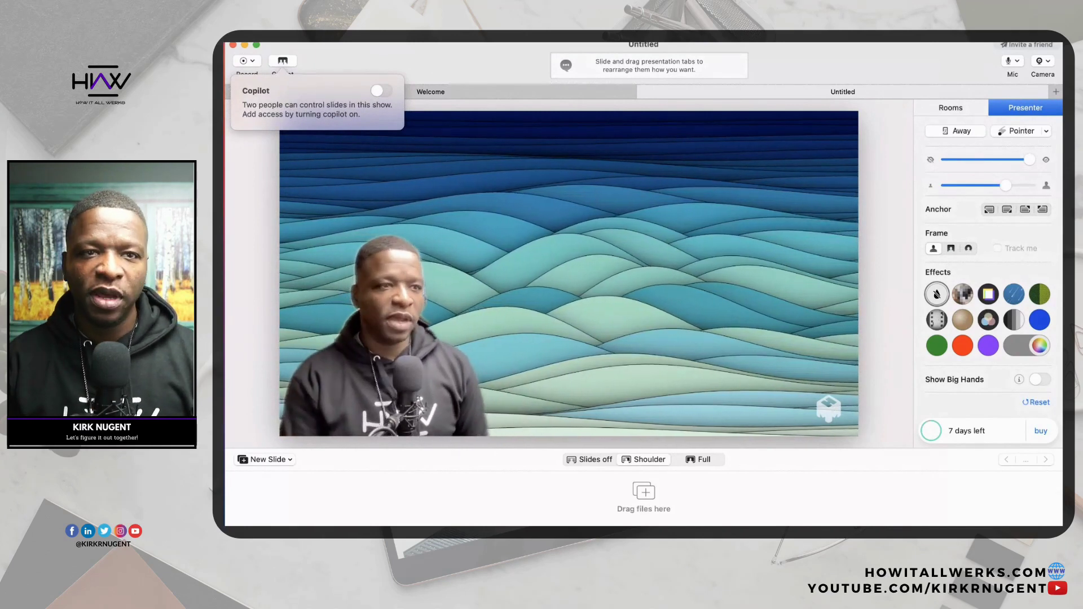
click(500, 67)
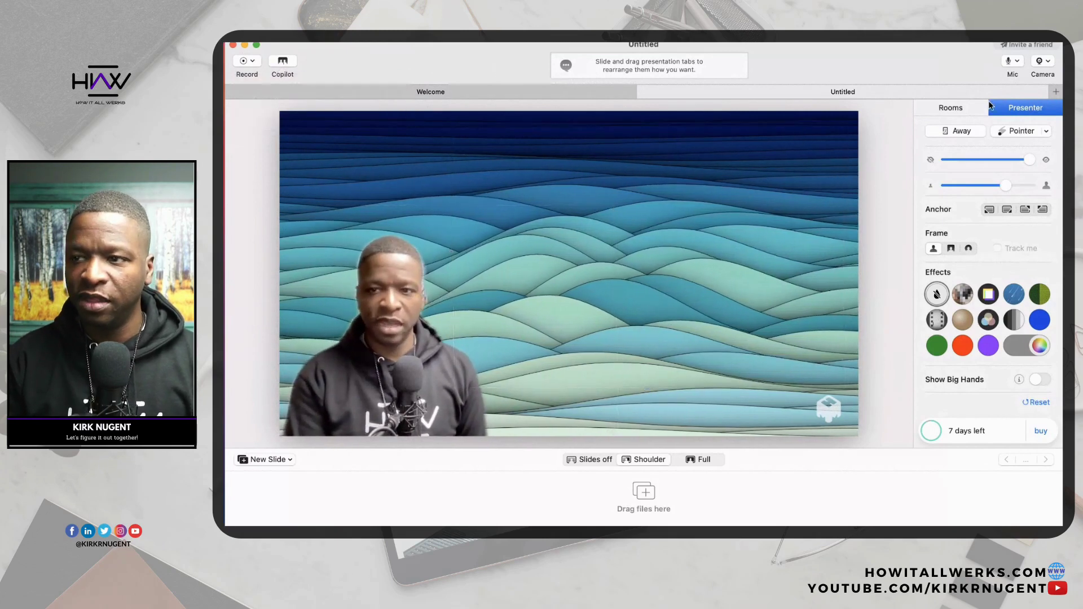
Close the untitled presentation and present the "Why should you care?" slide of the Welcome presentation
click(644, 91)
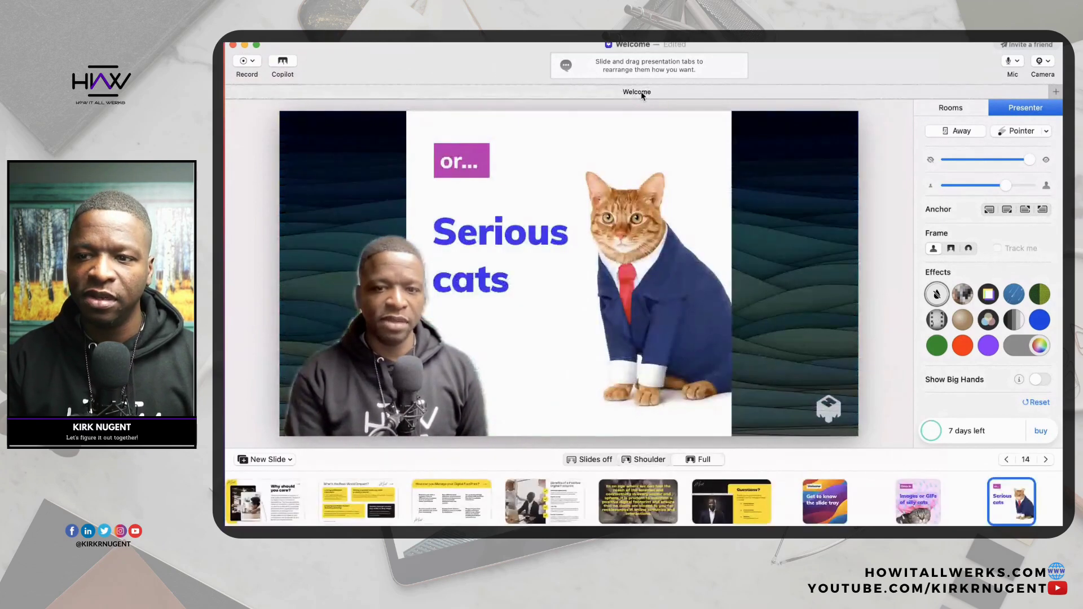
click(276, 512)
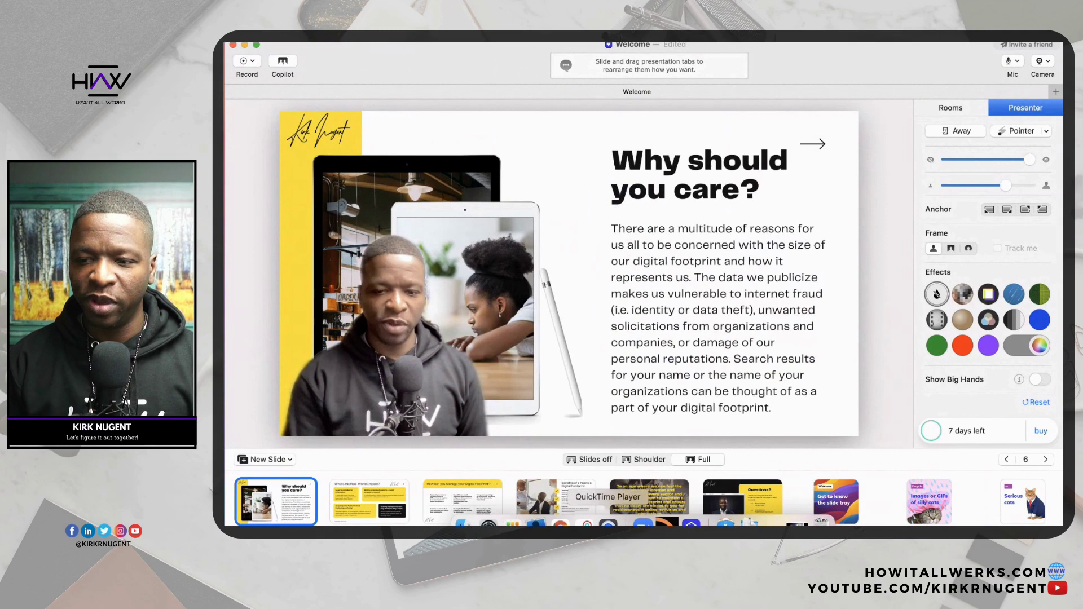
Switch to Zoom and start a new meeting joined with computer audio
click(644, 525)
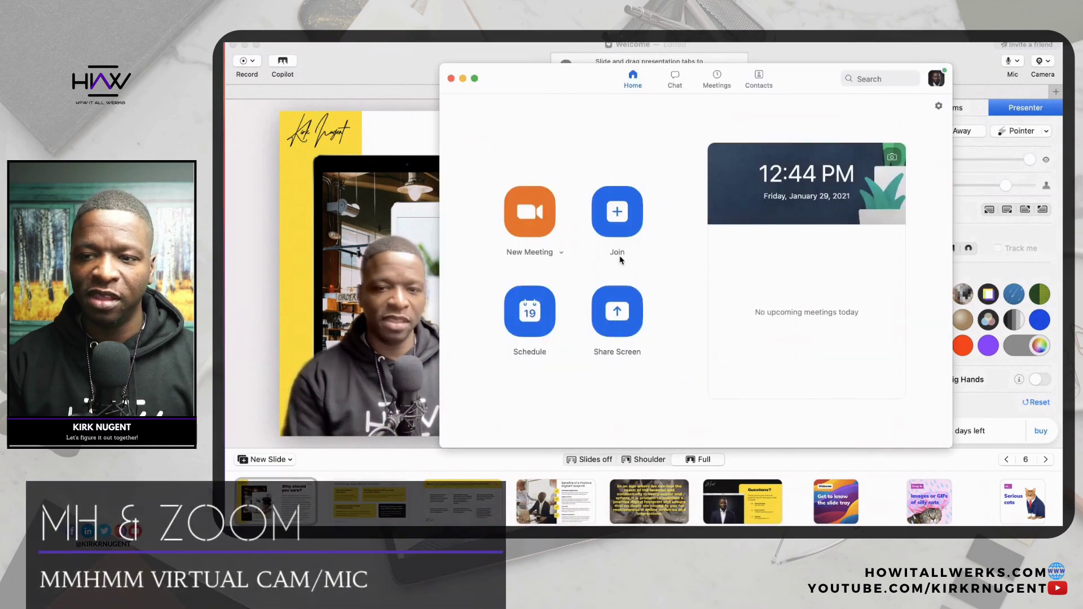
click(534, 220)
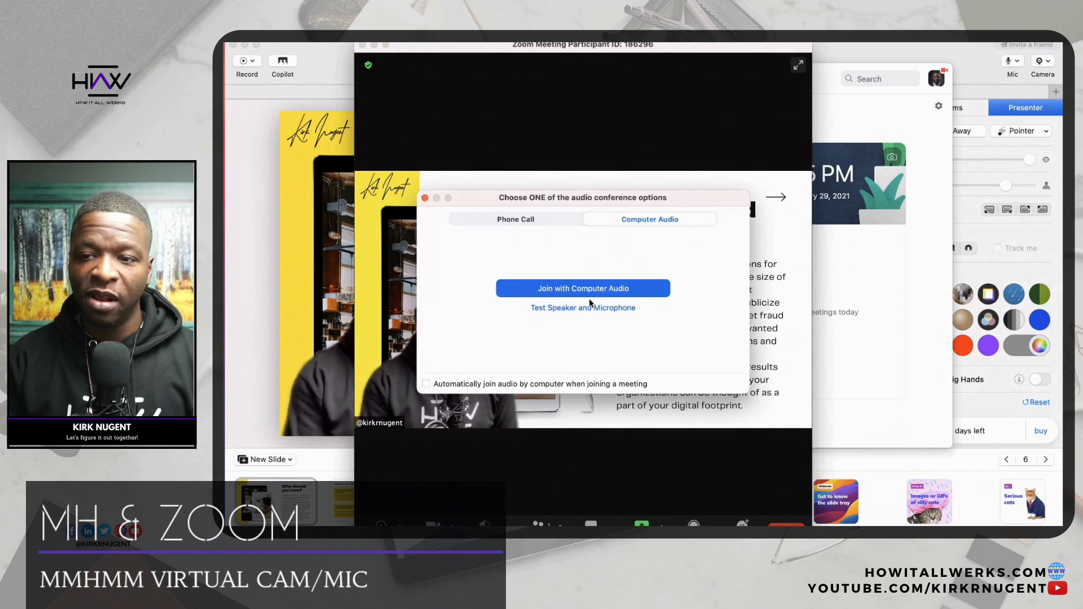
click(589, 291)
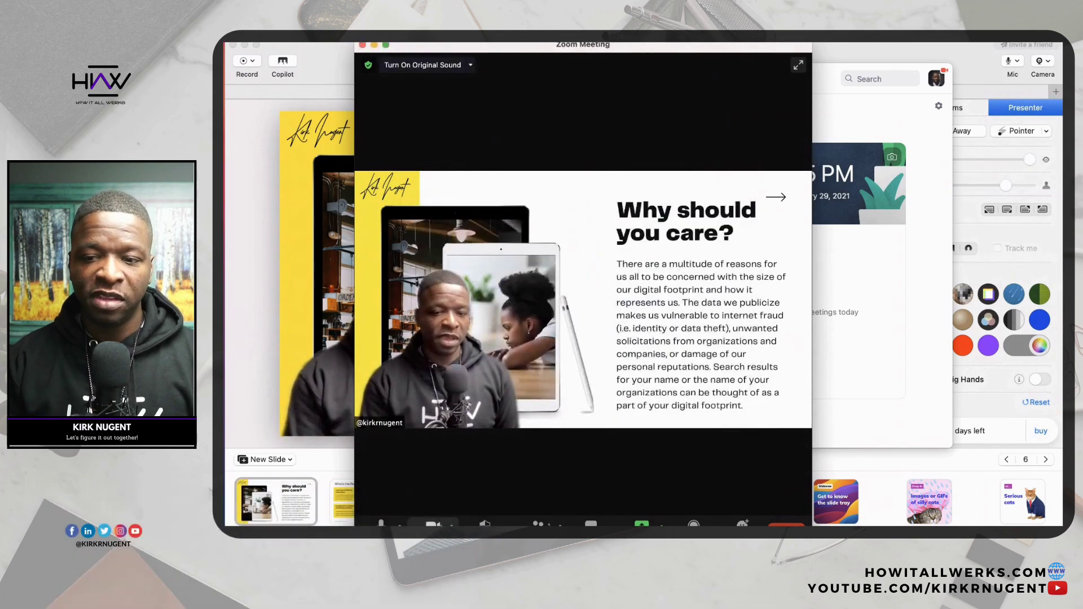
Review the meeting's available microphone and speaker sources, including mmhmm Audio, and close the list without changing the selection
click(452, 524)
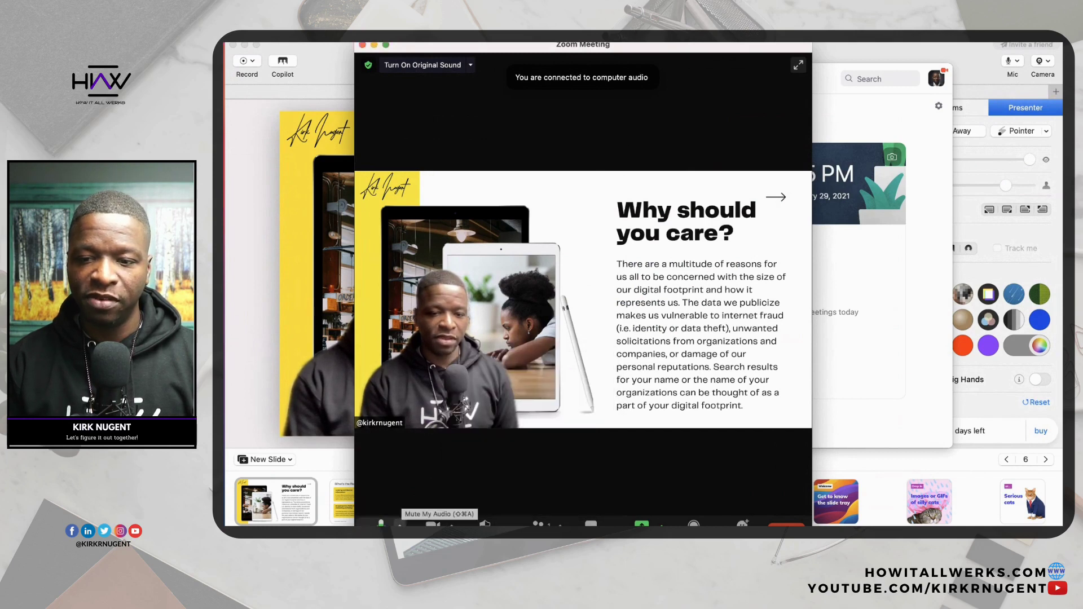
click(400, 524)
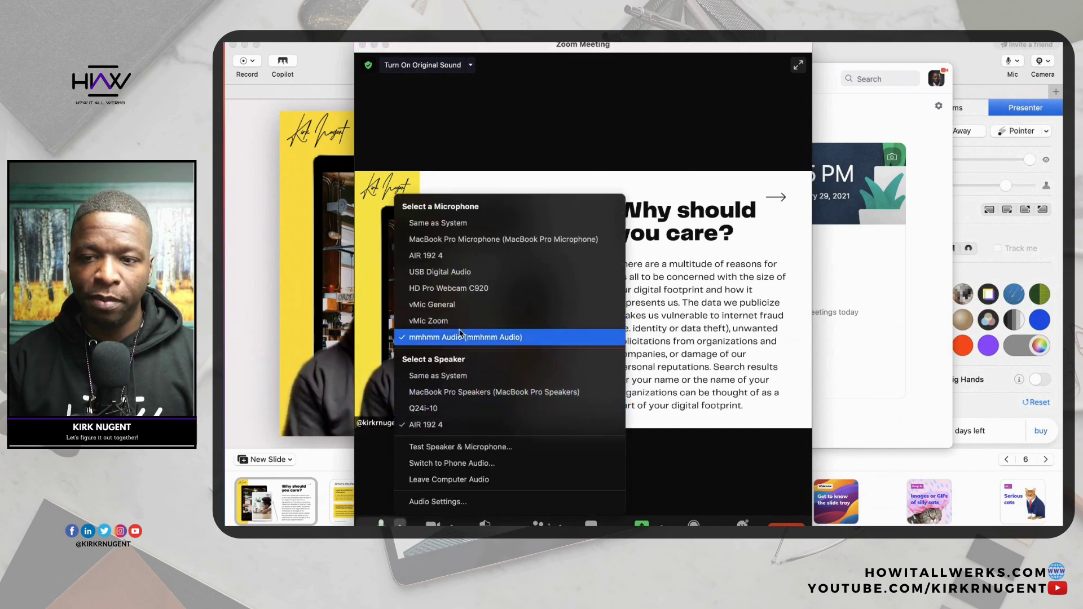
click(573, 117)
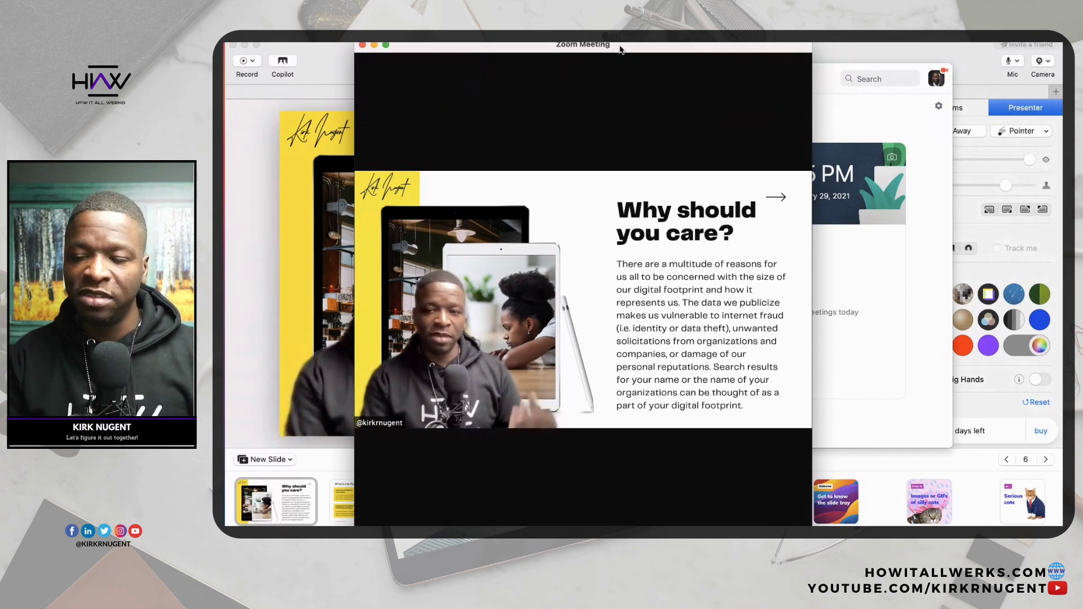
End the Zoom meeting for all participants and close the Zoom home window
click(786, 524)
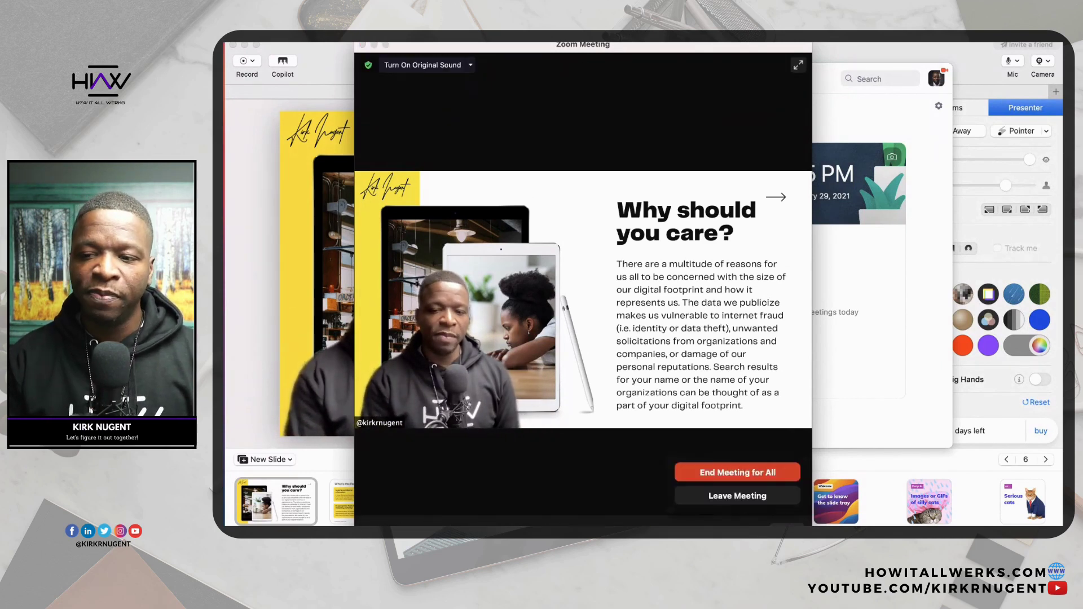
click(750, 471)
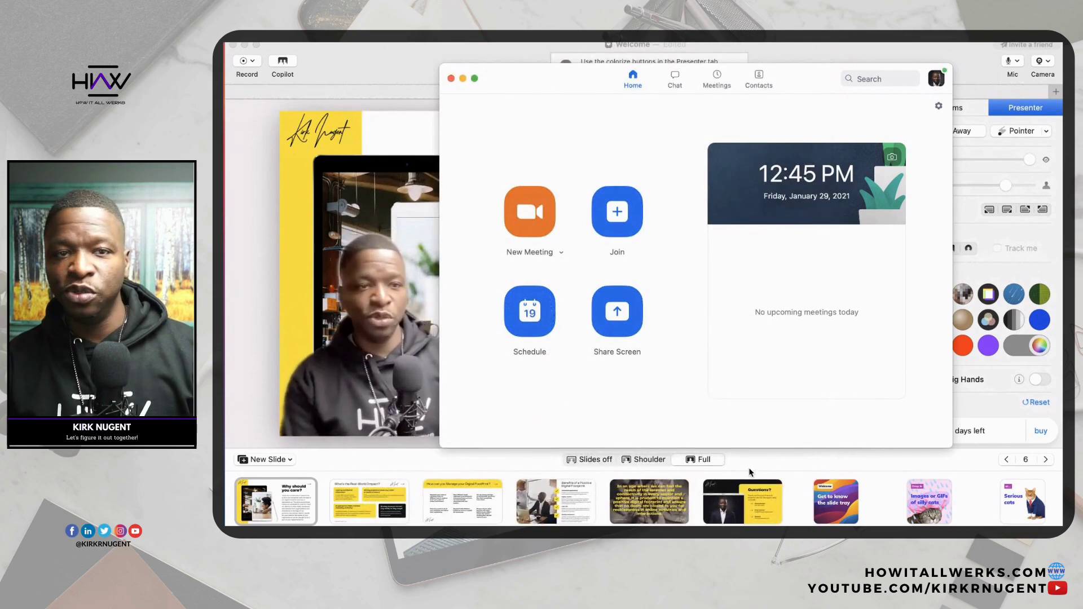
click(452, 79)
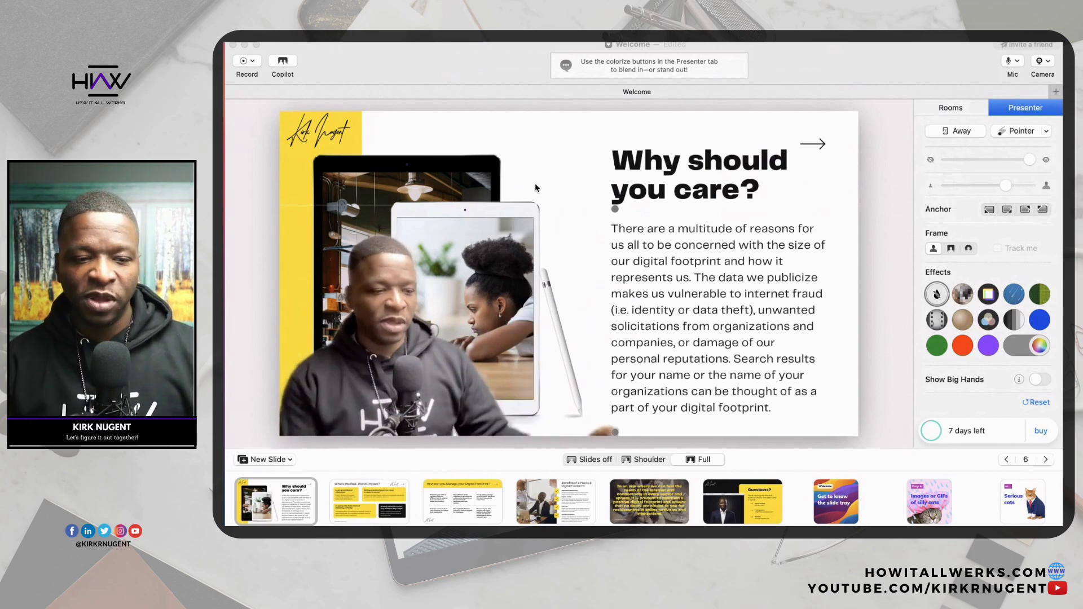
Switch to the browser and view the Buy mmhmm page with the annual and monthly subscription options
click(857, 54)
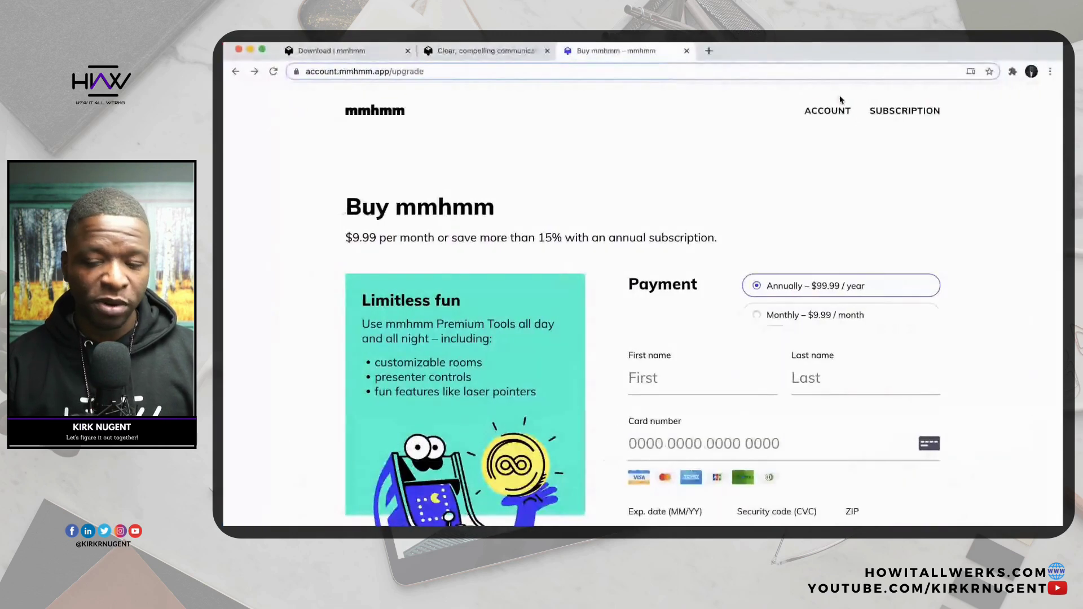